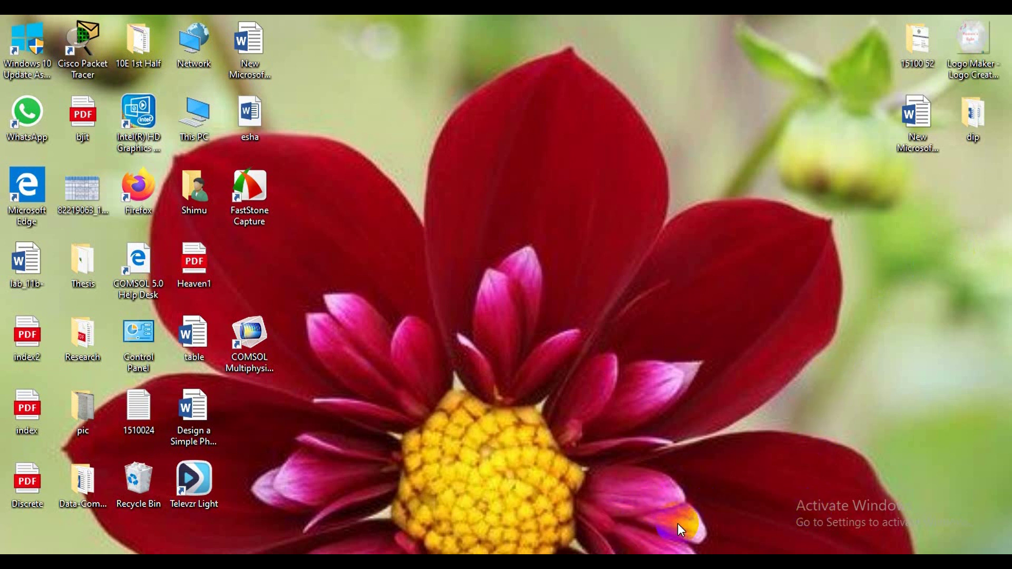
Switch to COMSOL Multiphysics and open the global parameters to review the definitions of p and d1.
left_click(706, 553)
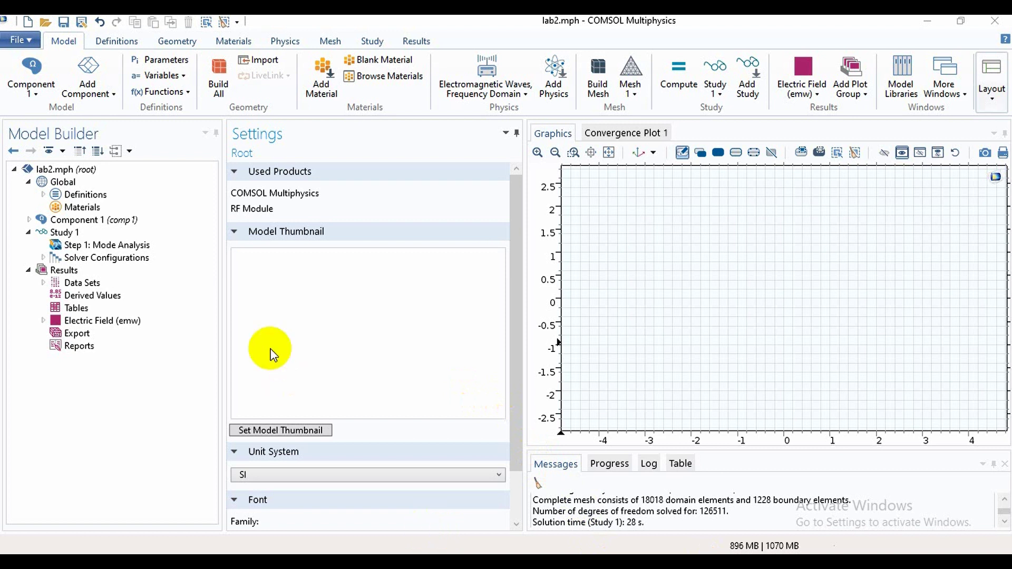
double_click(104, 199)
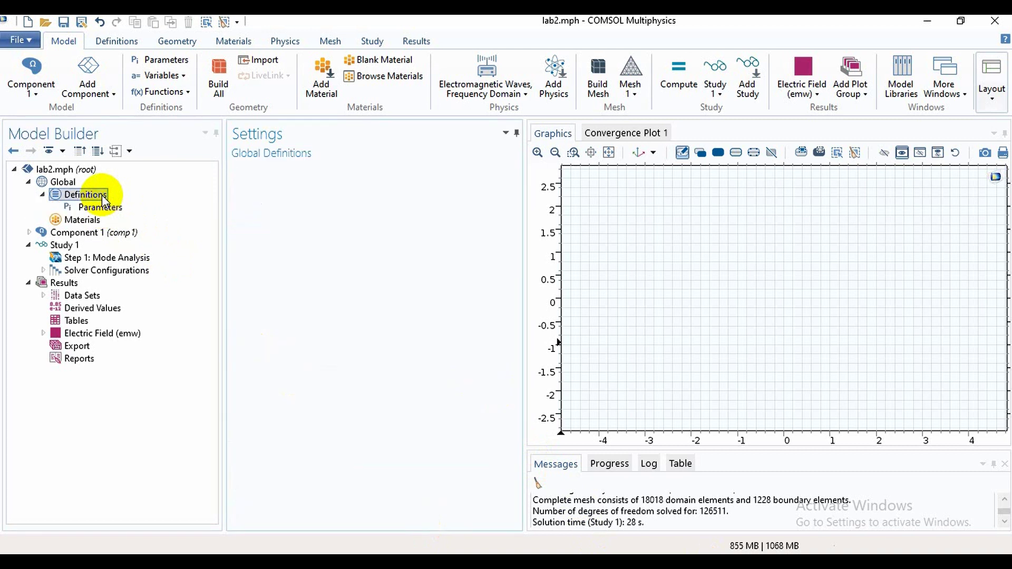
left_click(108, 208)
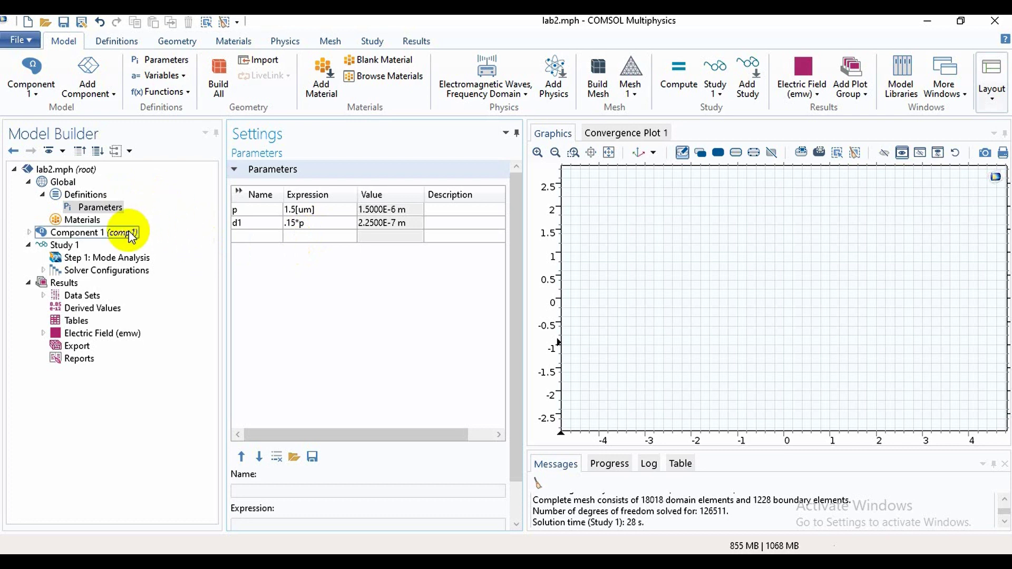
Add a solid circle to Geometry 1 with radius d1, centred at the origin, and build it.
left_click(131, 235)
double_click(131, 235)
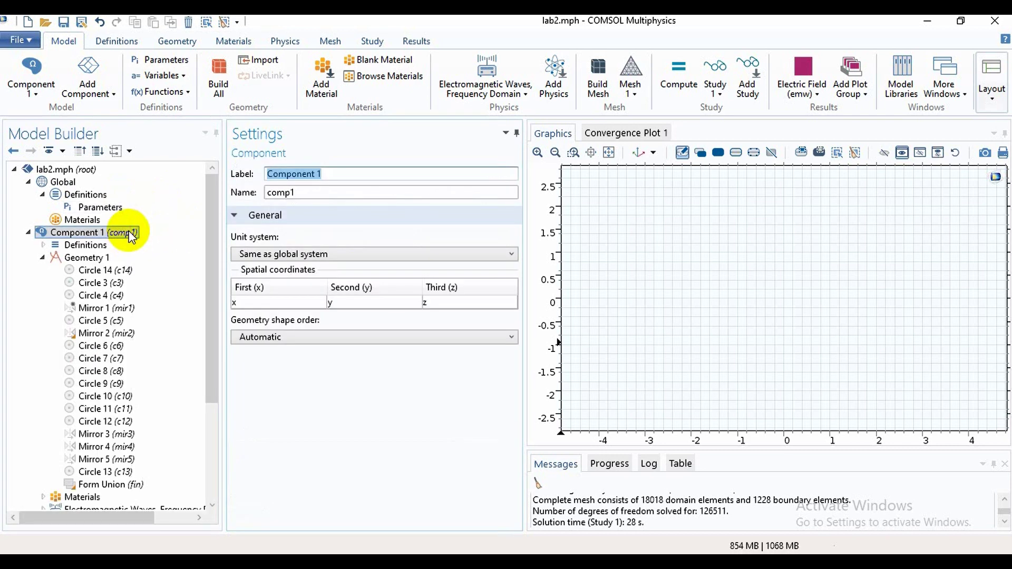
left_click(101, 259)
right_click(108, 258)
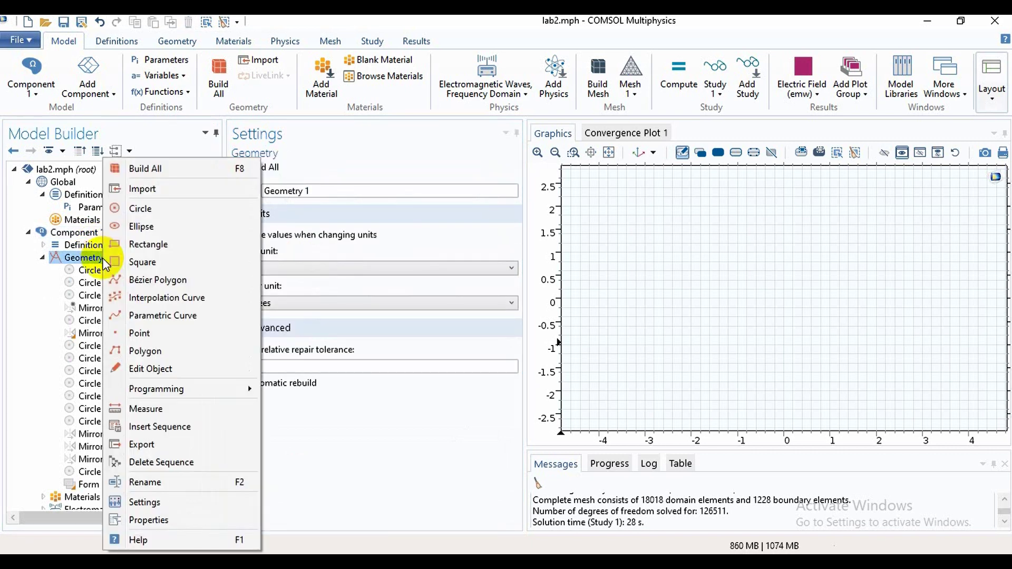
left_click(143, 211)
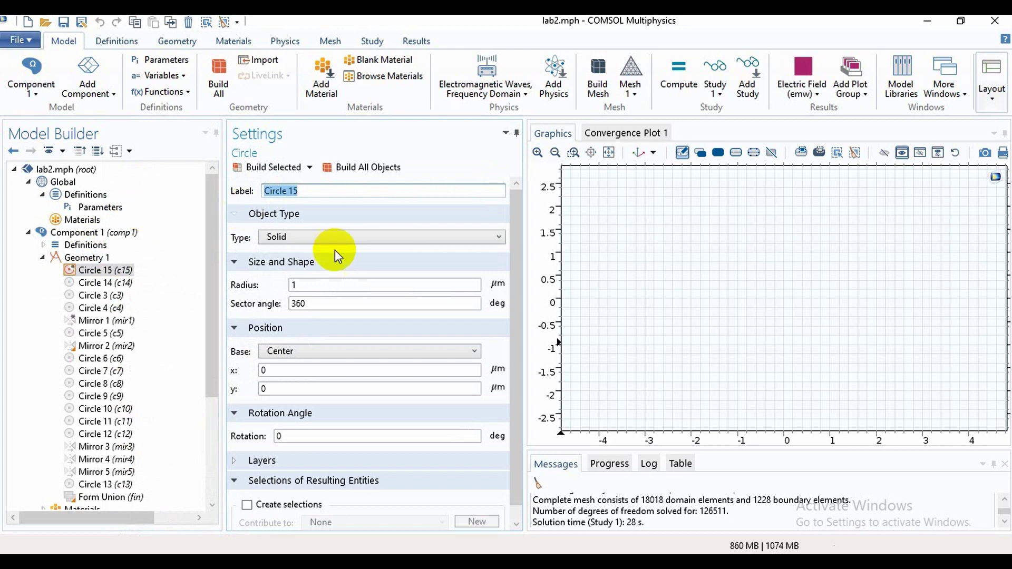
left_click(315, 285)
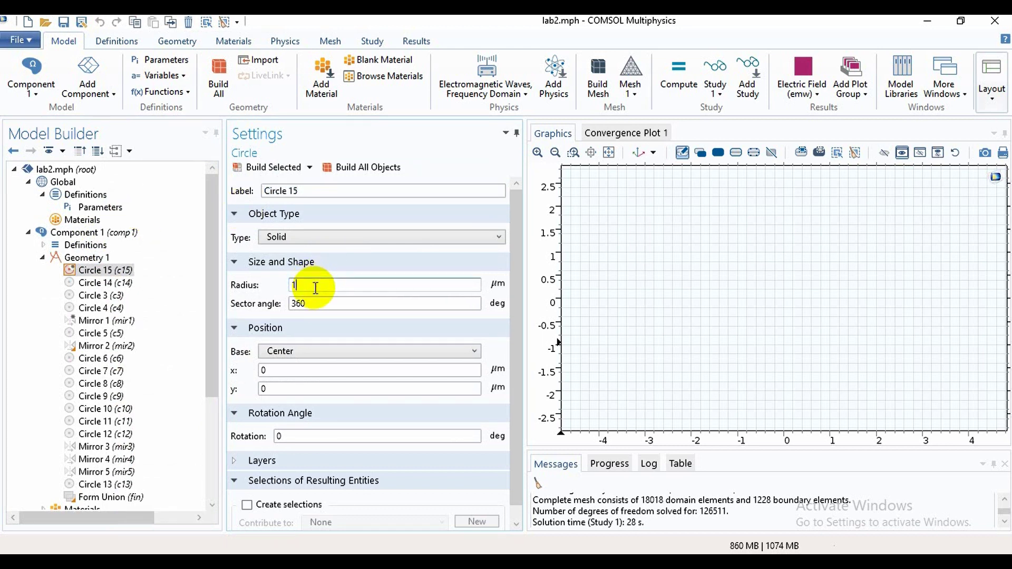
type("d")
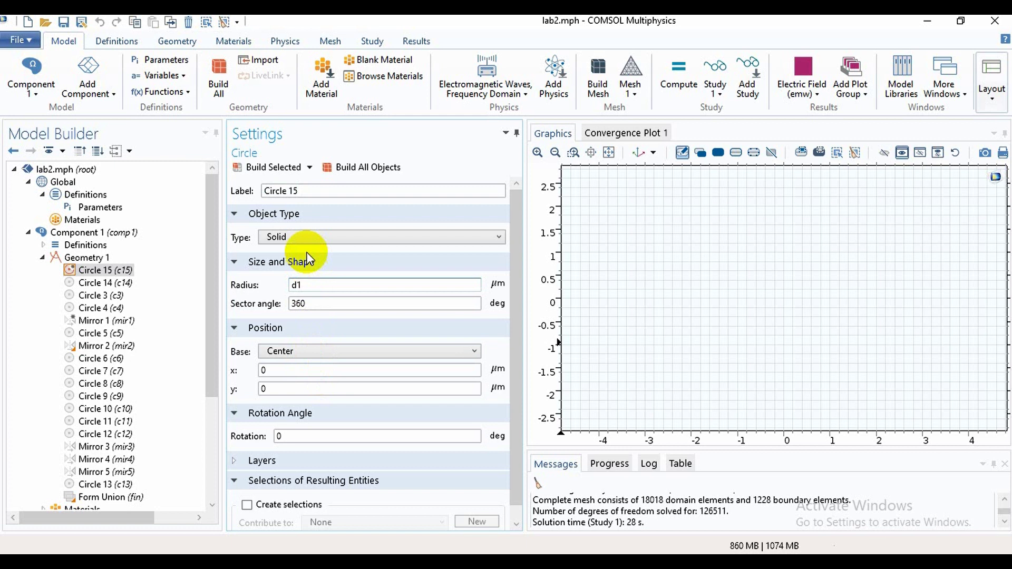
left_click(283, 172)
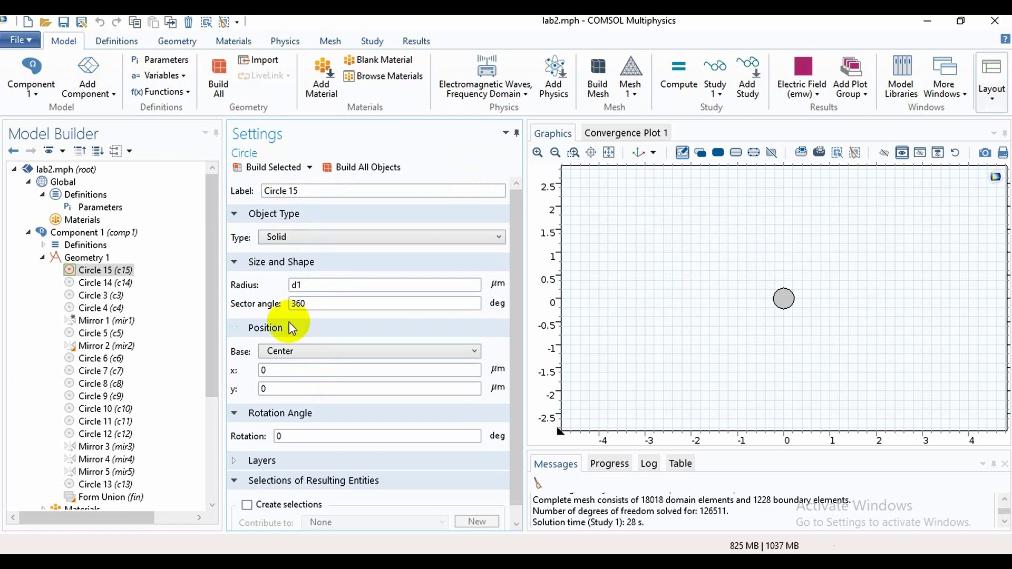
Add a second circle to Geometry 1 with radius d1 and centre x position p*cos(0).
right_click(126, 273)
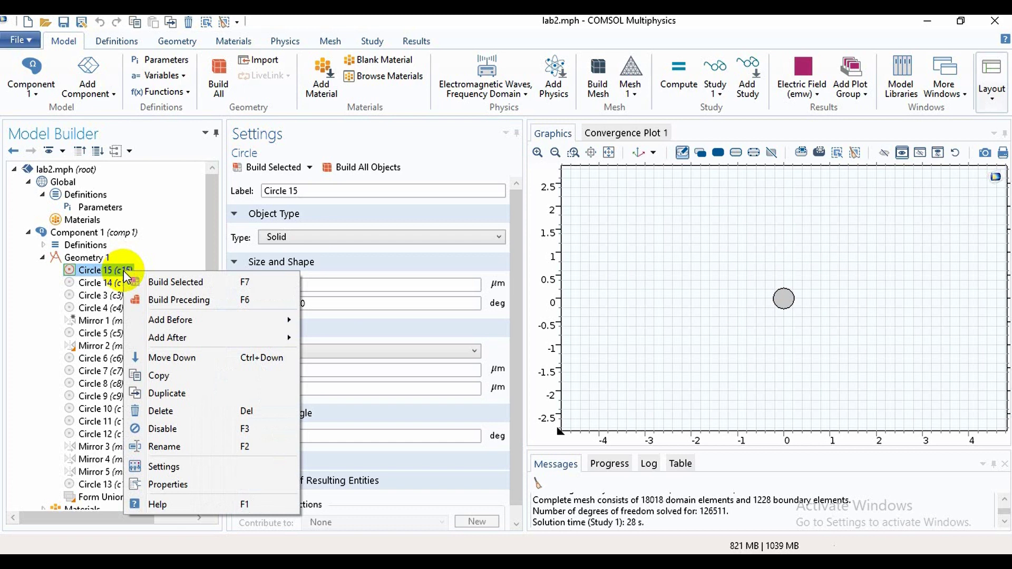
left_click(140, 247)
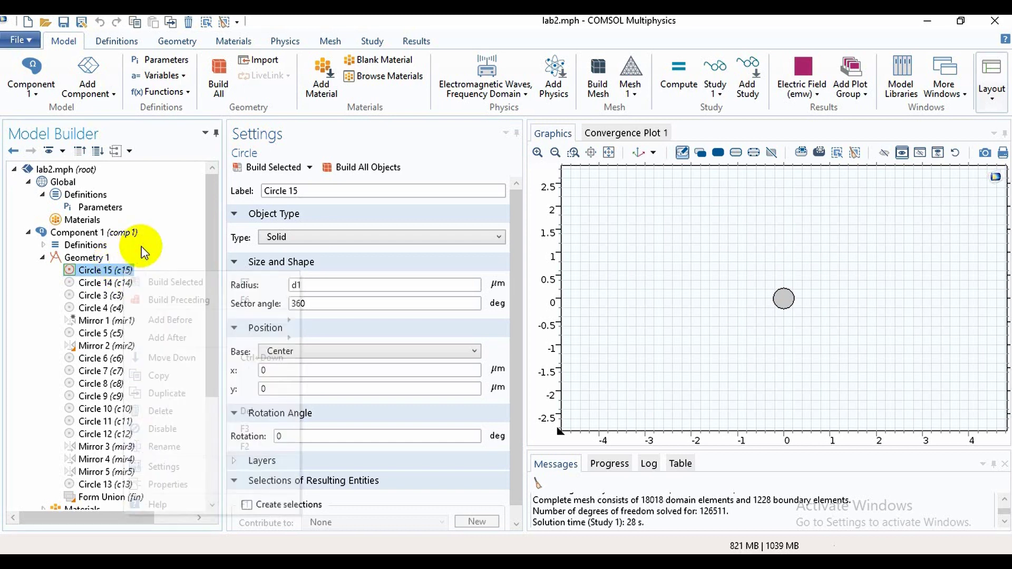
left_click(104, 259)
right_click(103, 257)
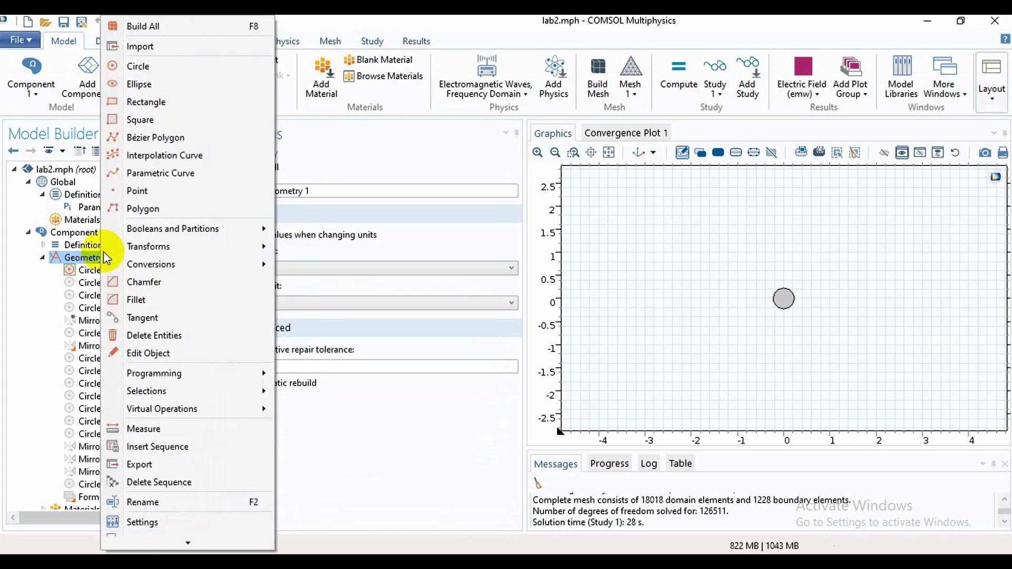
left_click(173, 69)
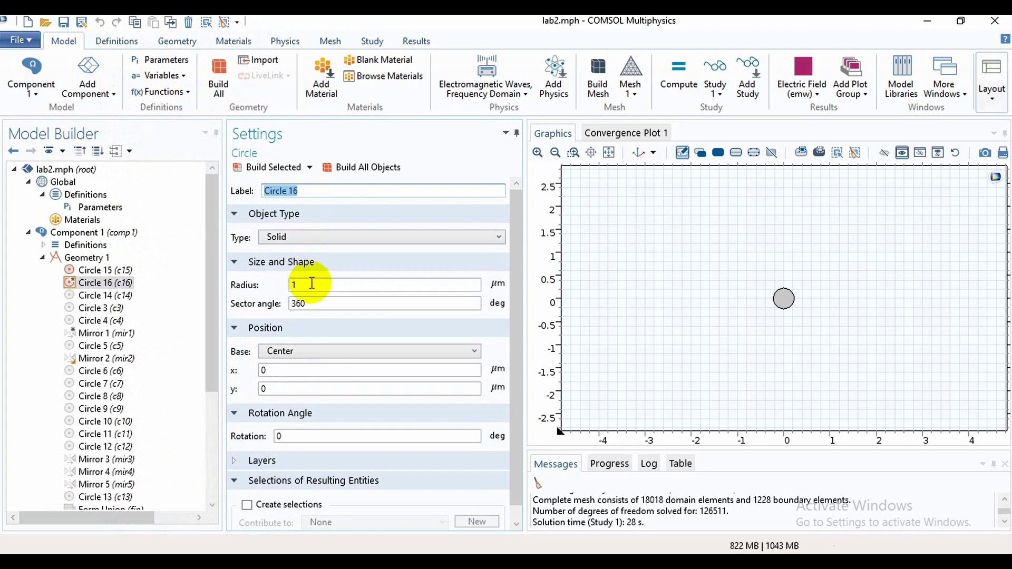
left_click(313, 285)
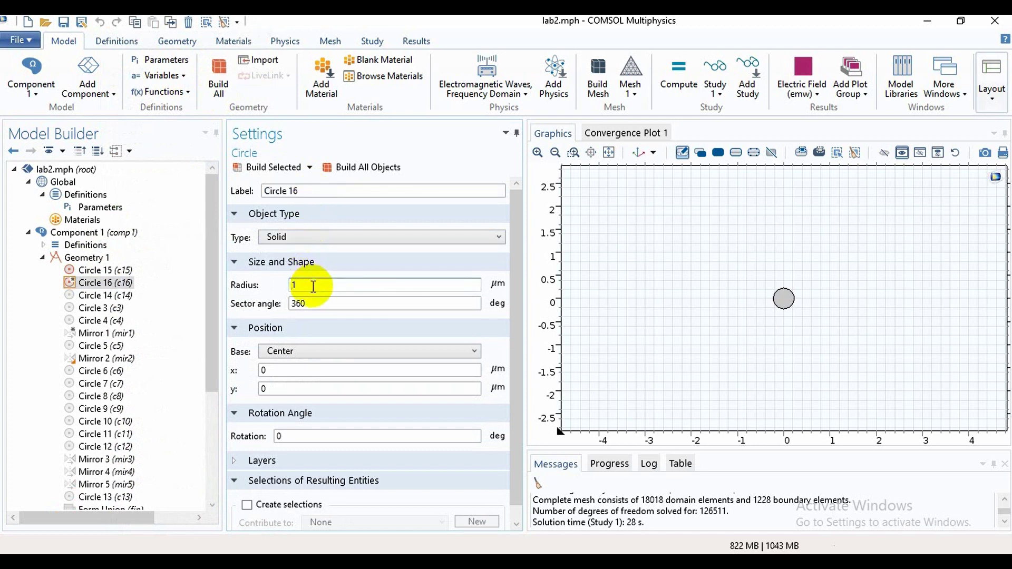
key("Home")
type("d")
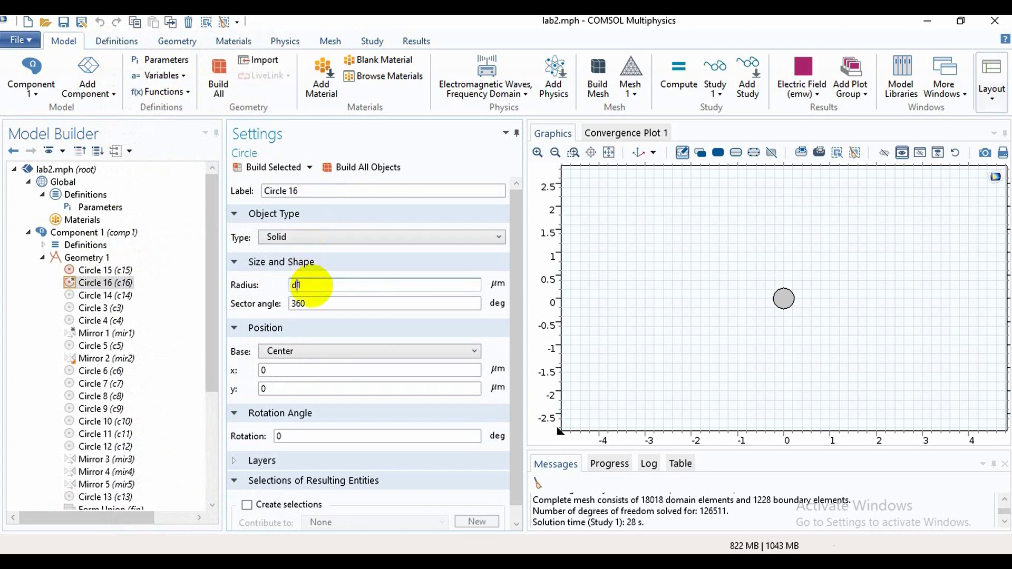
left_click(294, 369)
key("BackSpace")
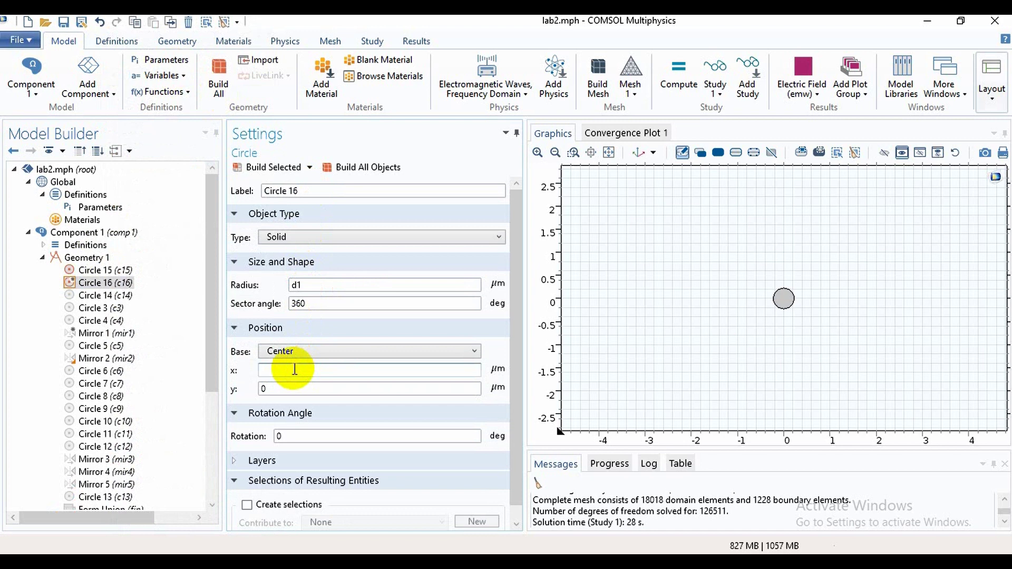
type("p*cos(0)")
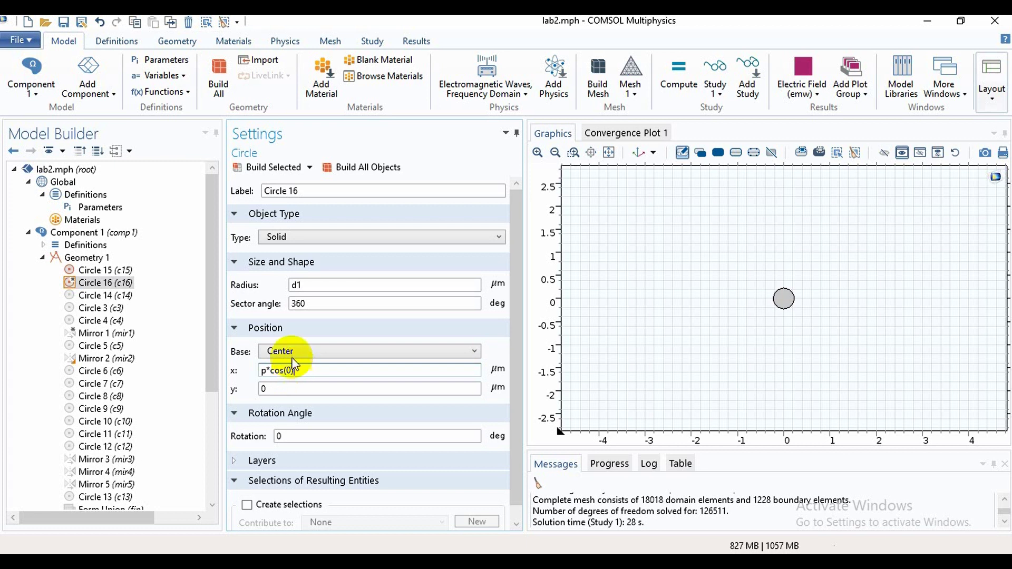
Reuse the second circle's x expression to set its y position to p*sin(0), and build the circle.
left_click_drag(314, 374, 262, 376)
key("ctrl+c")
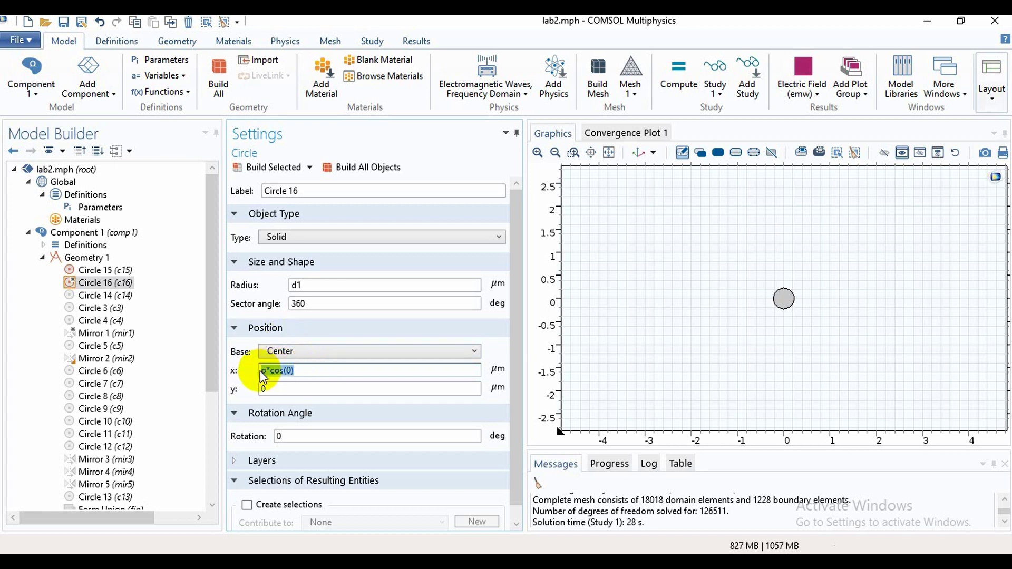
left_click(287, 392)
key("BackSpace")
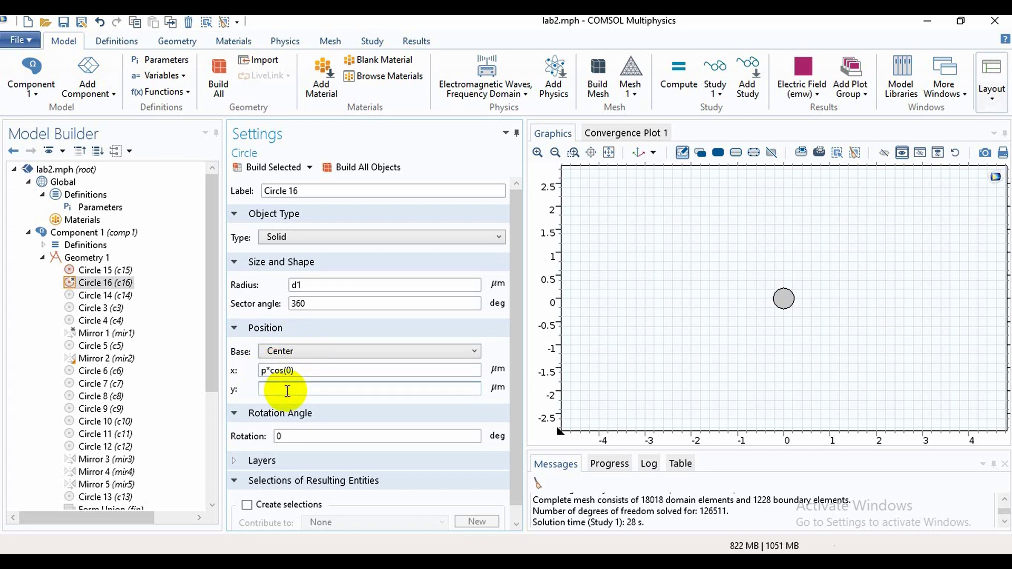
key("ctrl+v")
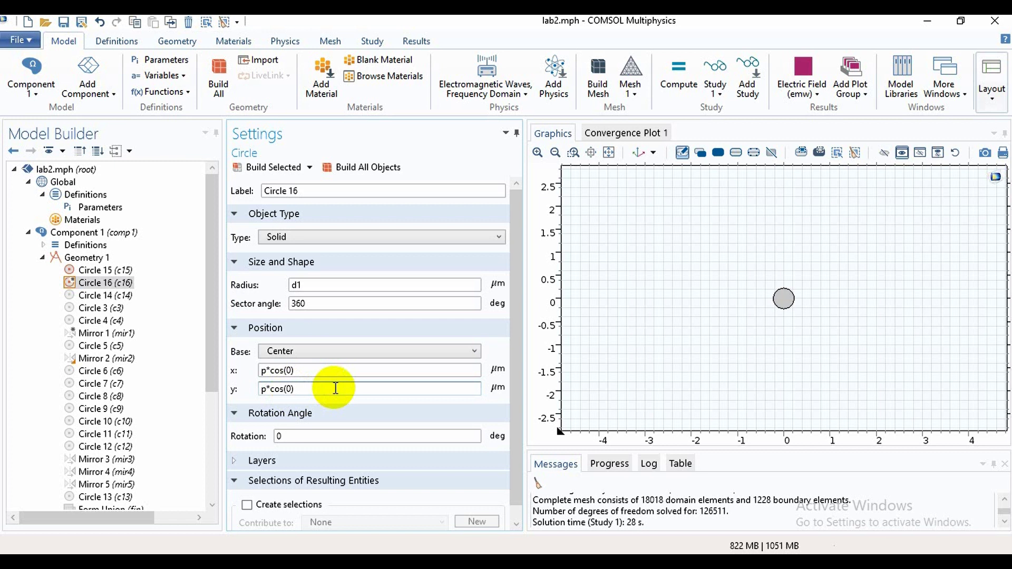
key("Left")
key("Left")
key("Left")
key("Left")
key("BackSpace")
key("BackSpace")
type("in")
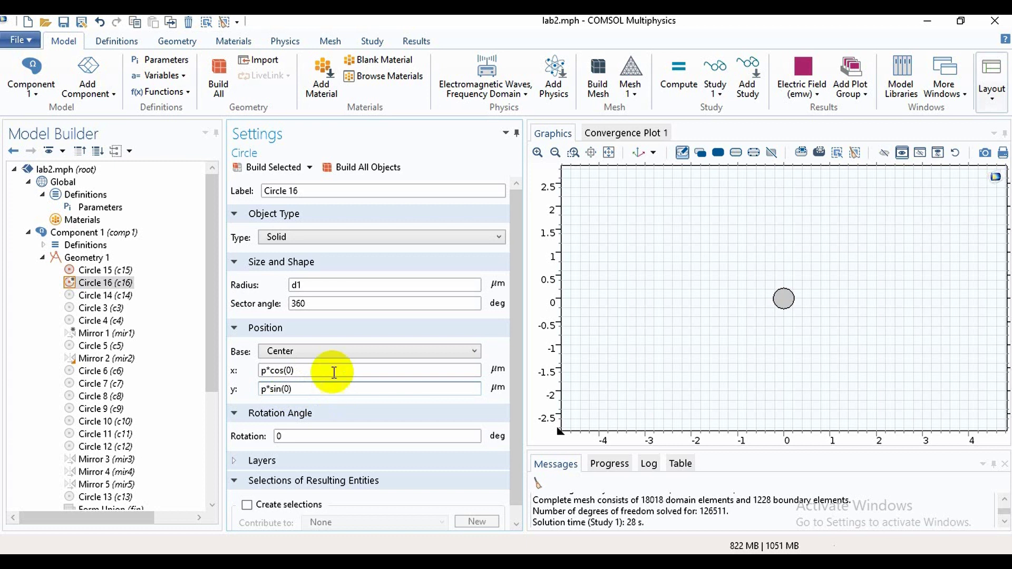
left_click(269, 168)
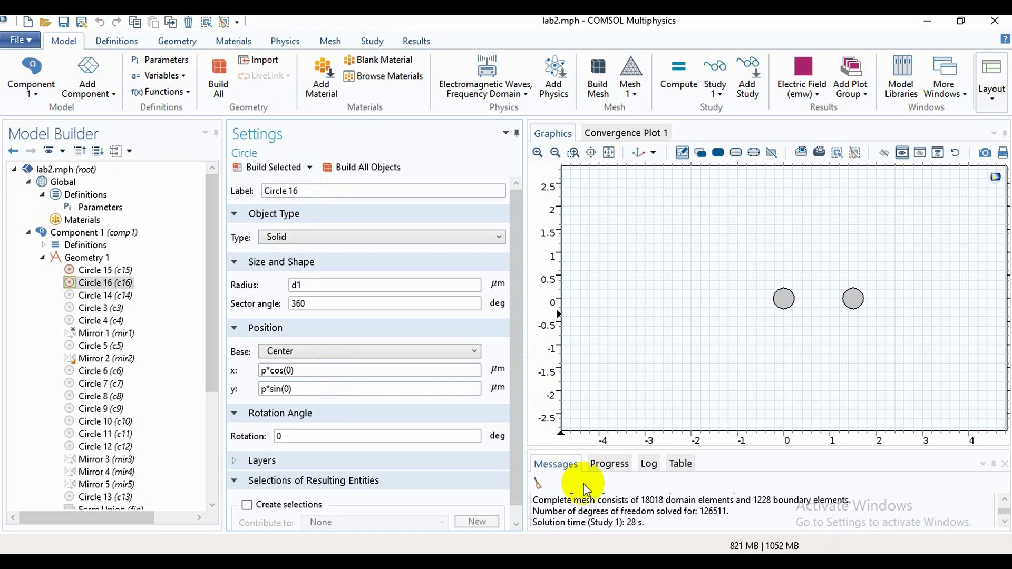
Delete Circle 14 from the geometry sequence and build the existing Circle 3 and Circle 4.
key("Delete")
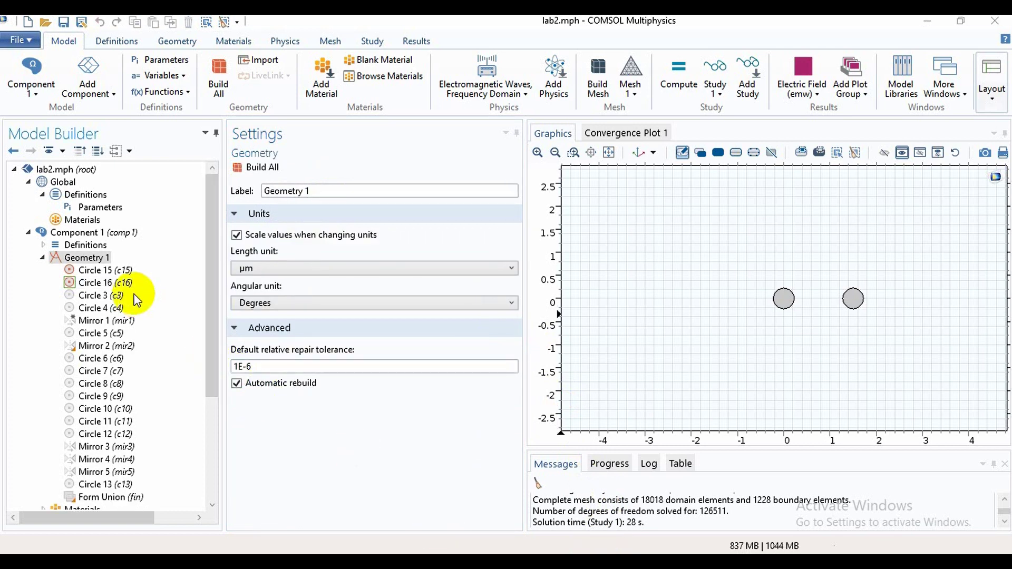
left_click(118, 299)
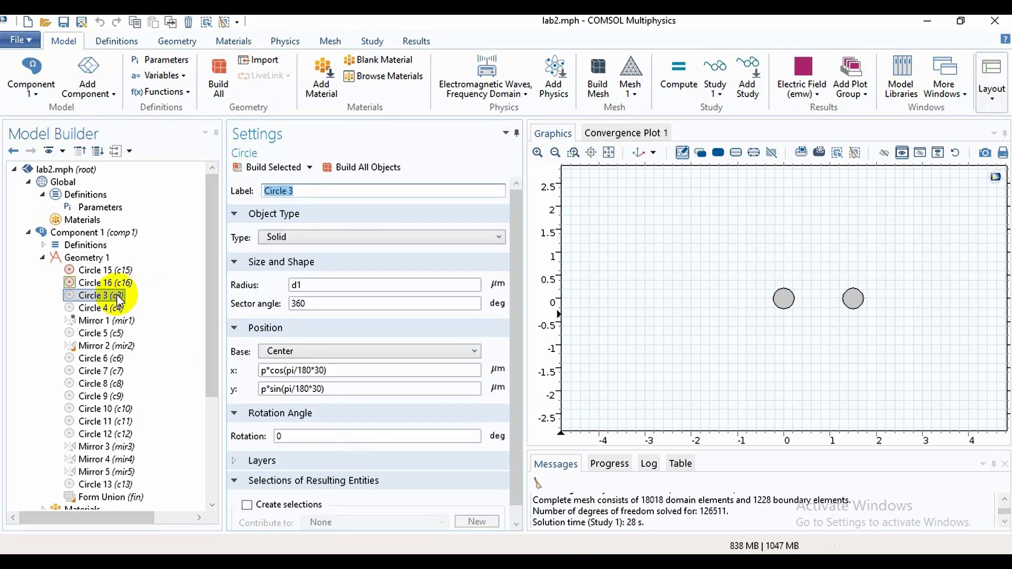
left_click(274, 169)
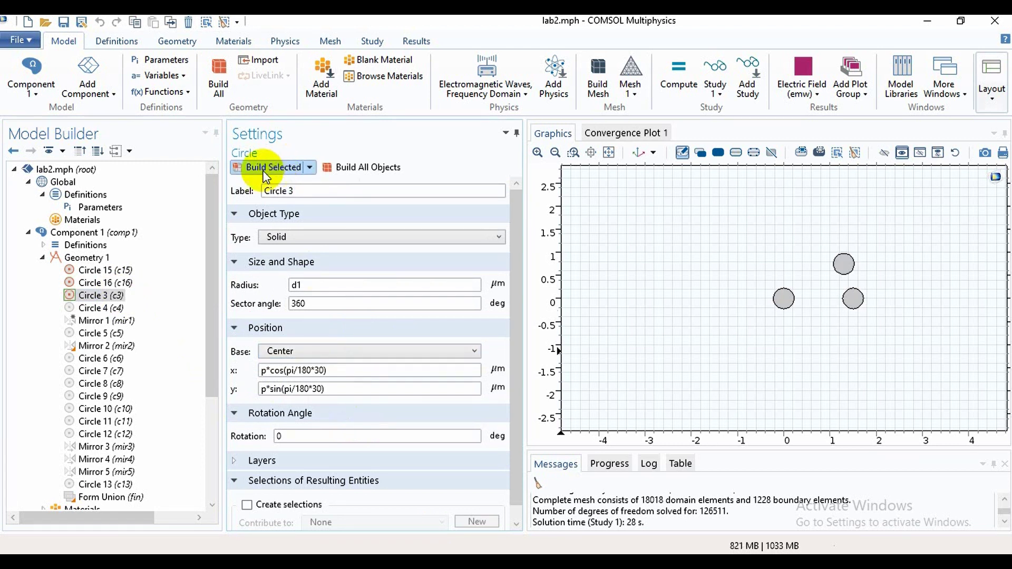
left_click(117, 311)
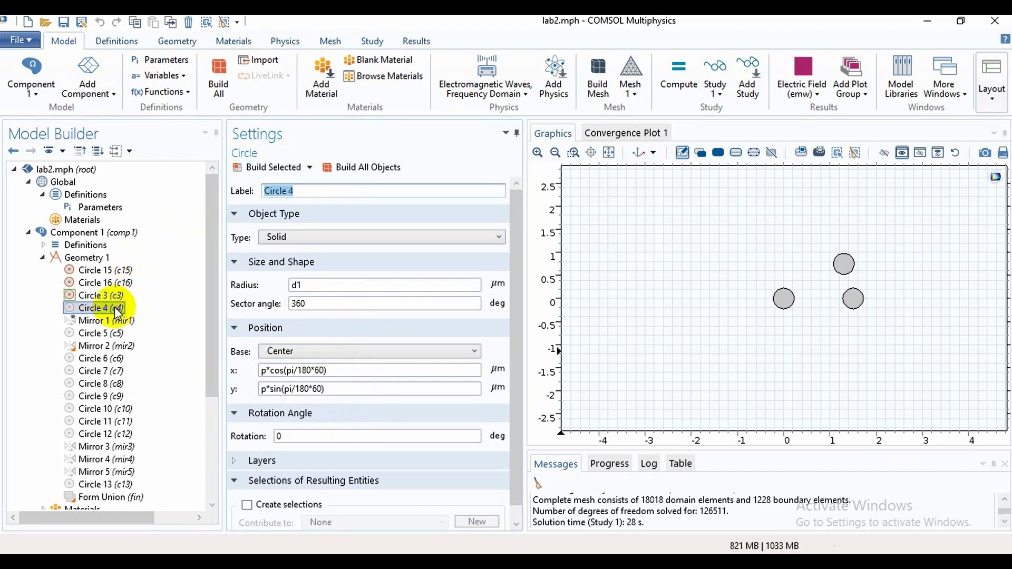
left_click(283, 165)
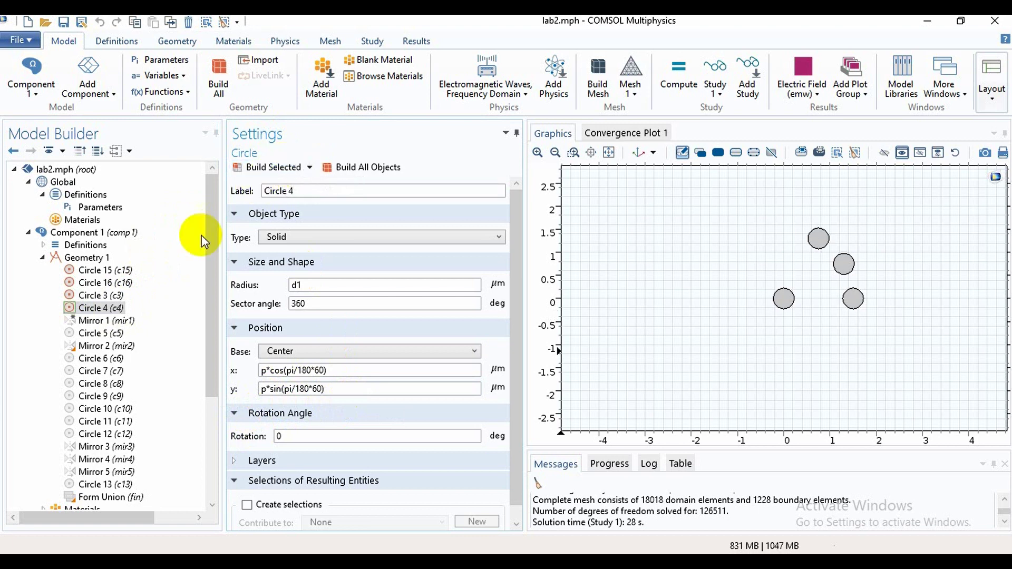
Build Mirror 1 from circles c3 and c4, and look through the available geometry transforms.
left_click(128, 322)
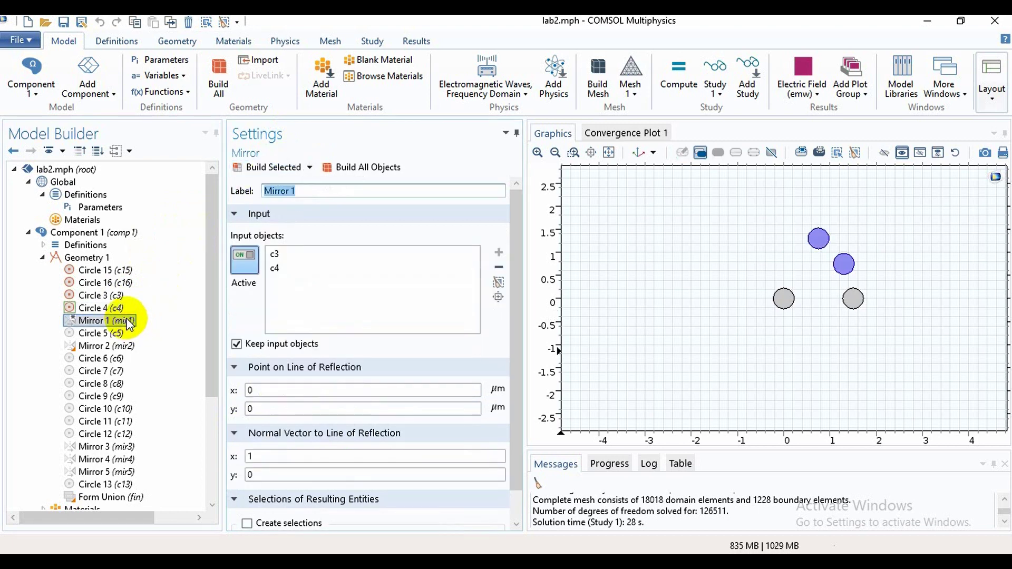
left_click(266, 168)
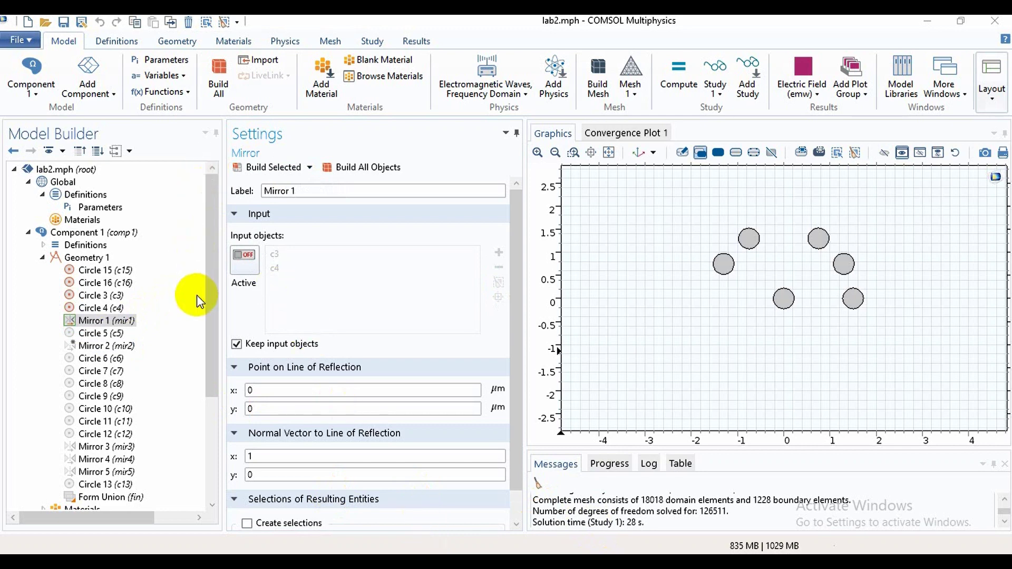
left_click(185, 44)
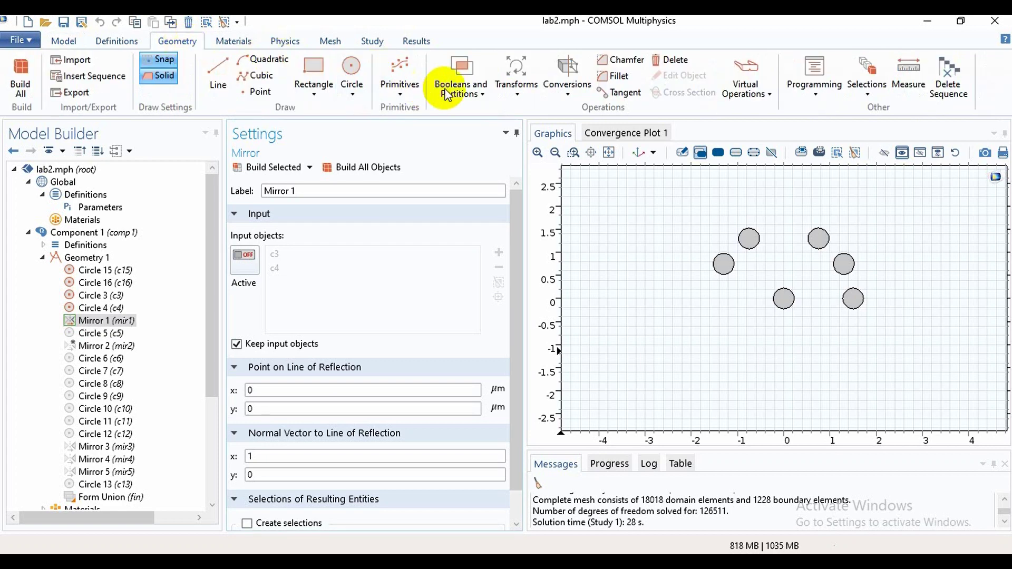
left_click(515, 69)
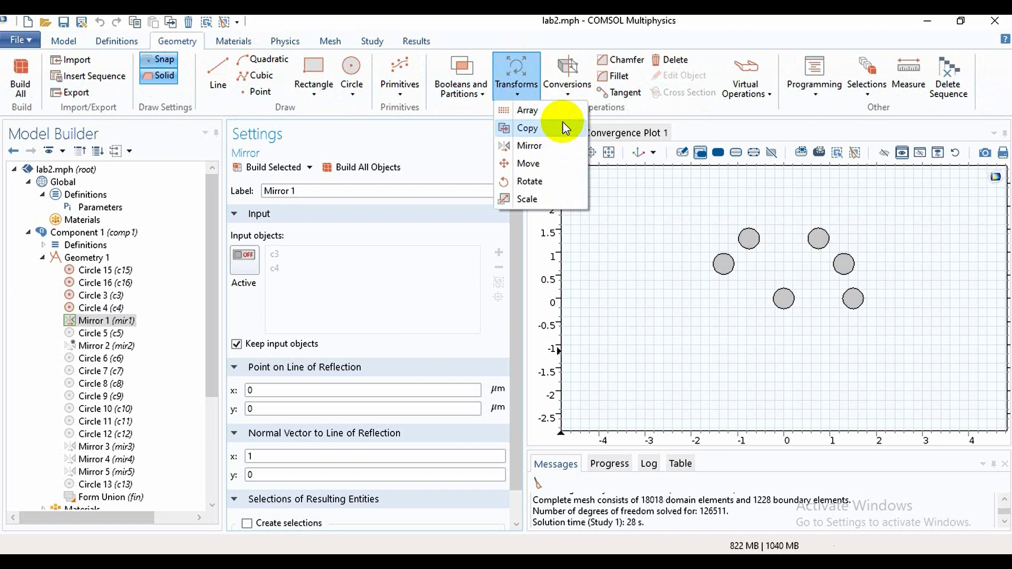
left_click(439, 131)
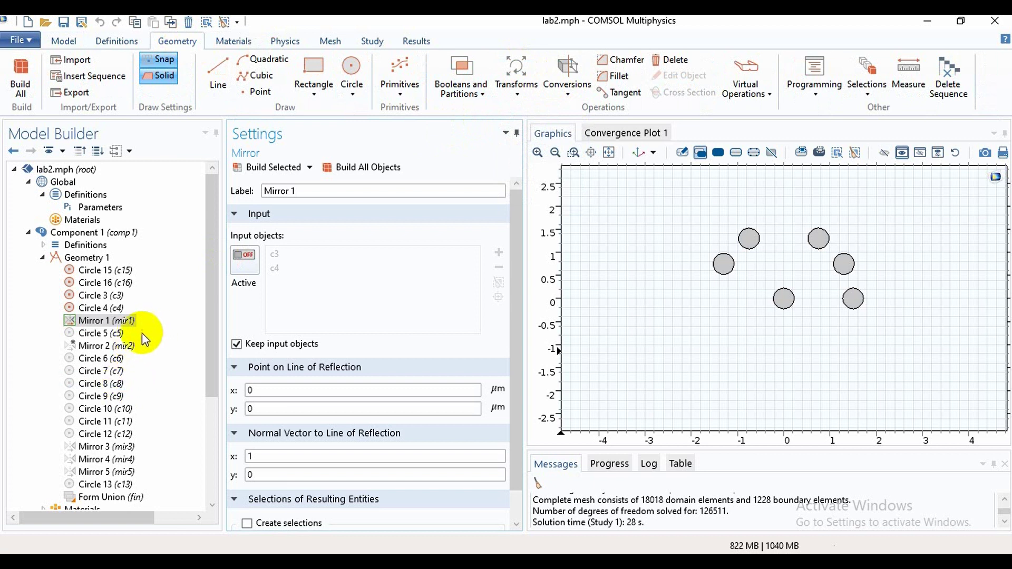
Build the existing Circle 5, and build Mirror 2 to reflect the upper inner-ring holes below the x-axis.
left_click(118, 336)
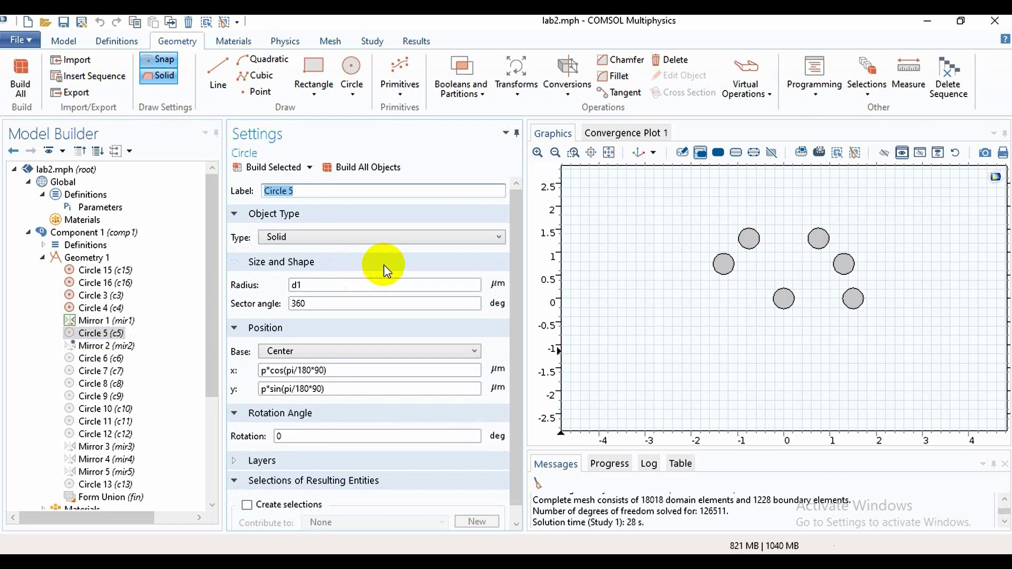
left_click(294, 167)
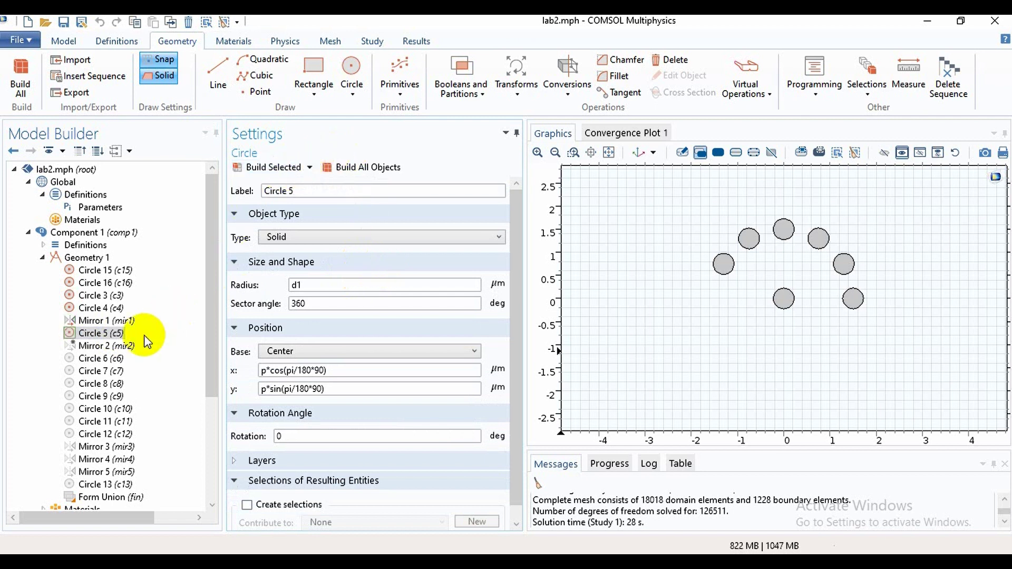
left_click(129, 346)
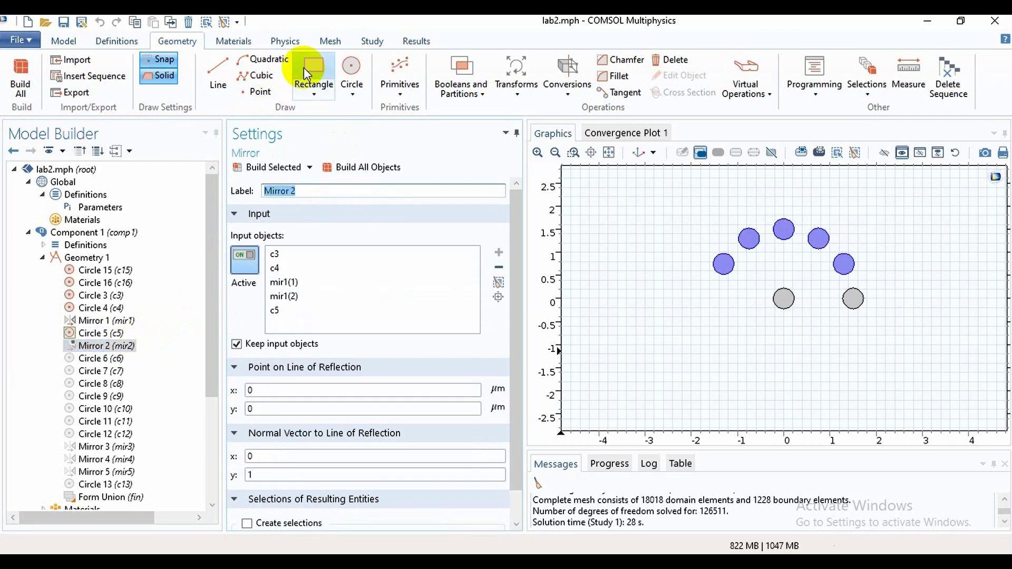
left_click(286, 168)
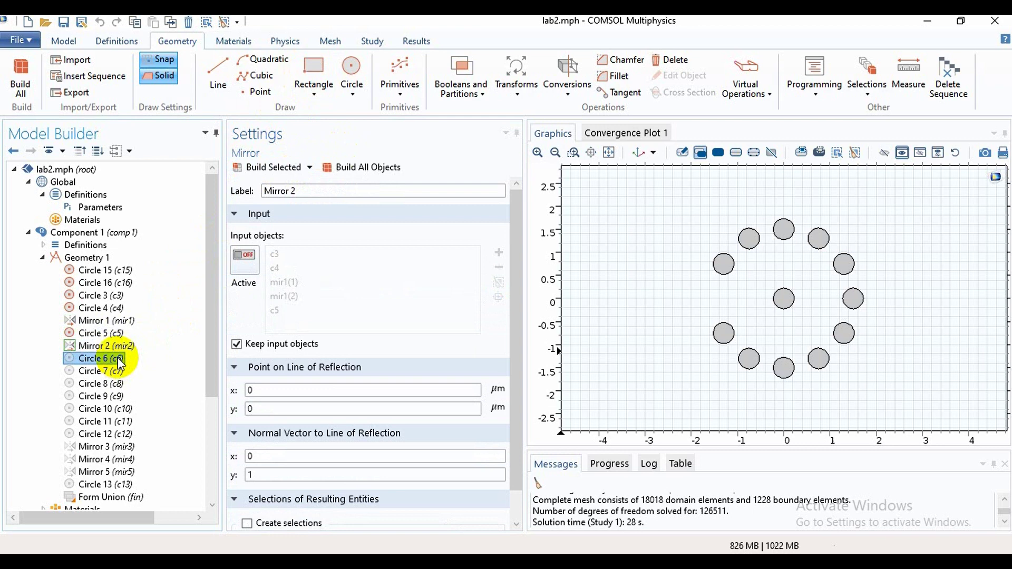
Build the existing outer-ring circles Circle 6, Circle 7, Circle 8 and Circle 9 one after another.
left_click(120, 360)
left_click(268, 168)
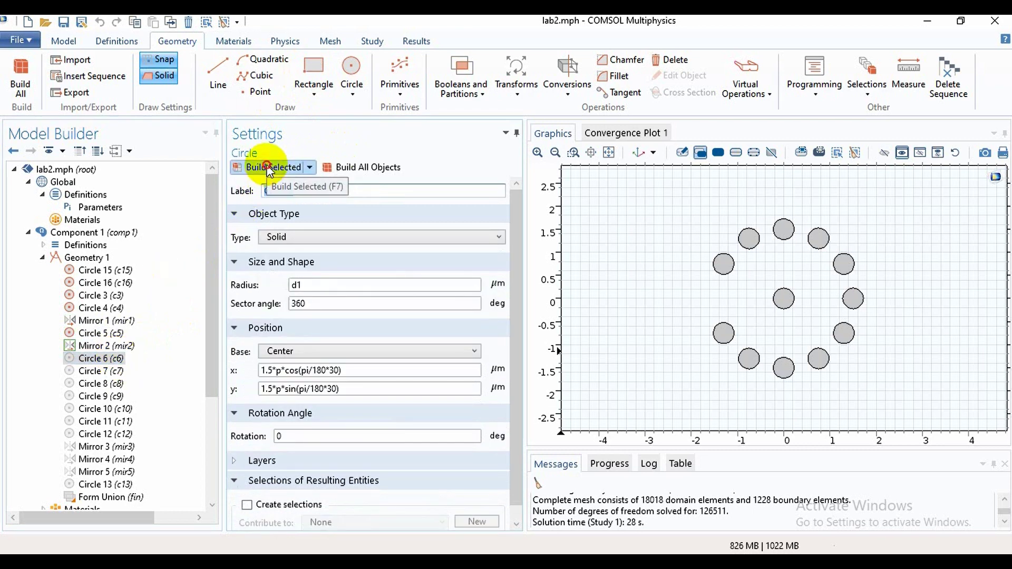
left_click(113, 372)
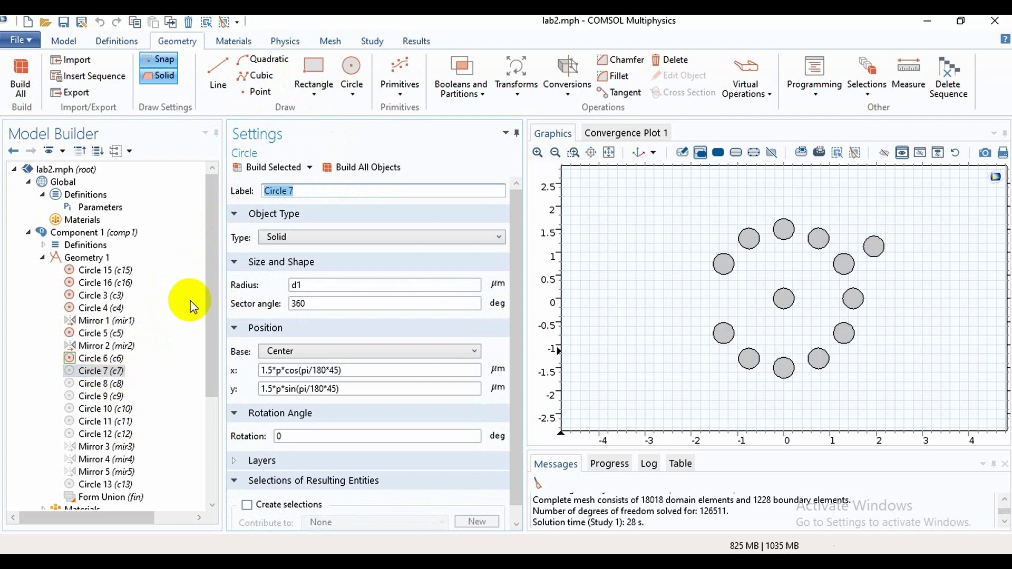
left_click(271, 168)
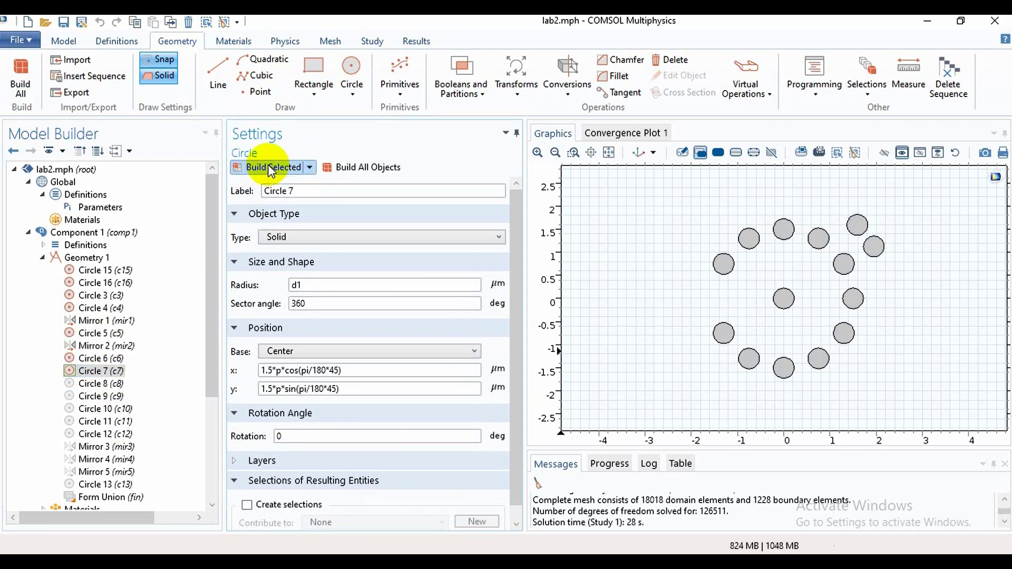
left_click(122, 387)
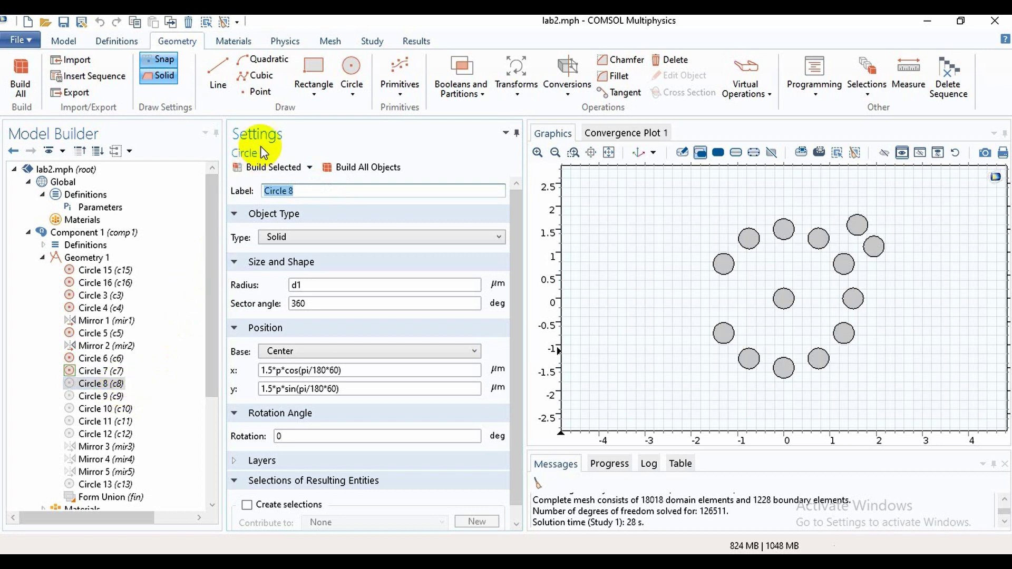
left_click(263, 168)
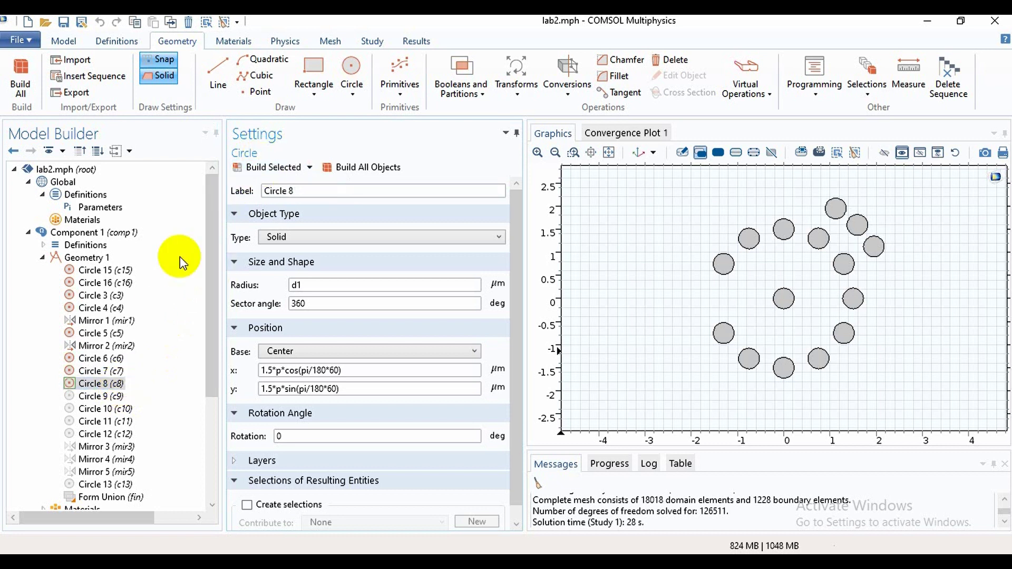
left_click(100, 396)
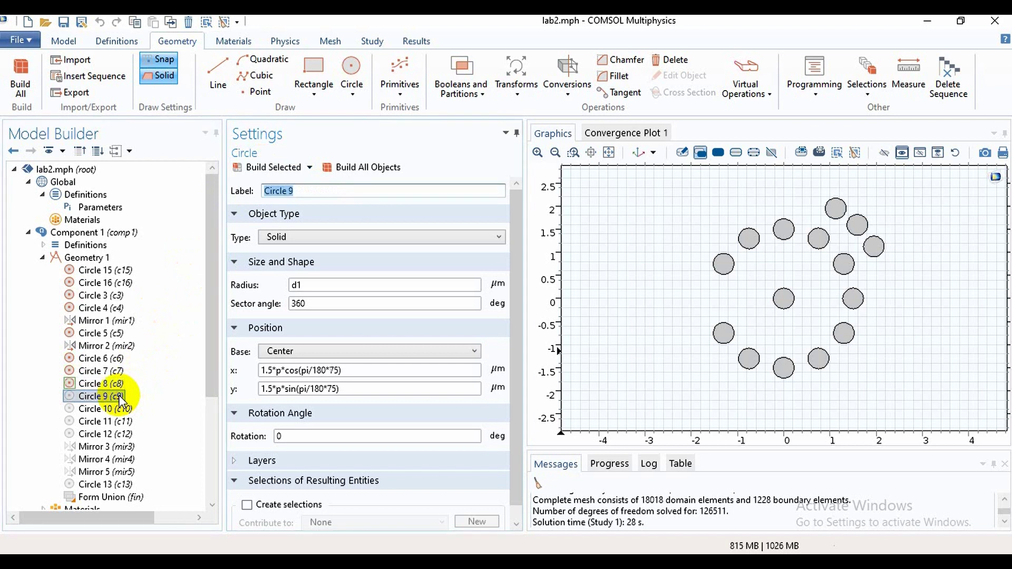
left_click(268, 169)
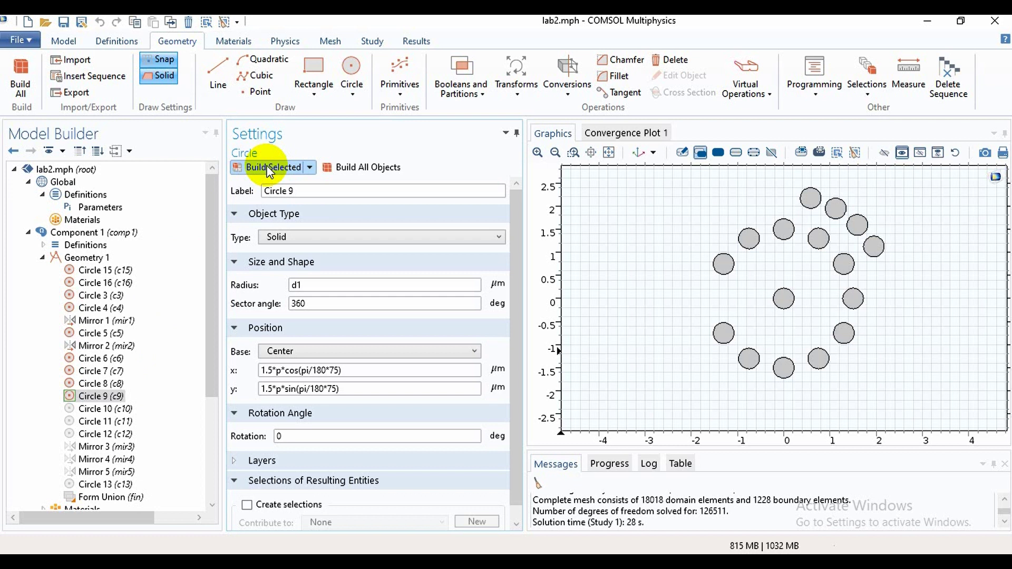
Build the remaining first-quadrant holes of the outer ring: Circle 10, Circle 11 and Circle 12.
left_click(127, 410)
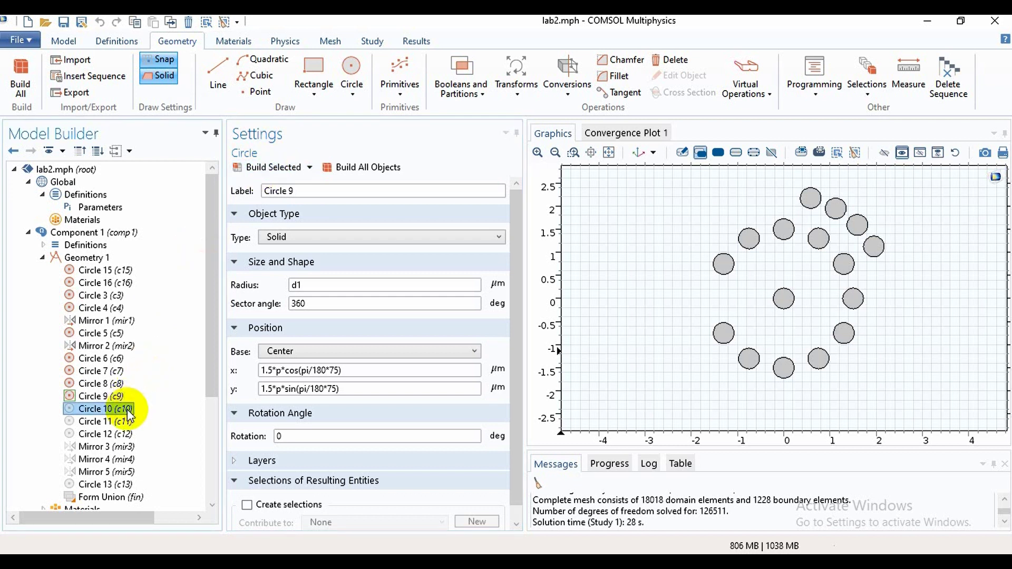
left_click(274, 168)
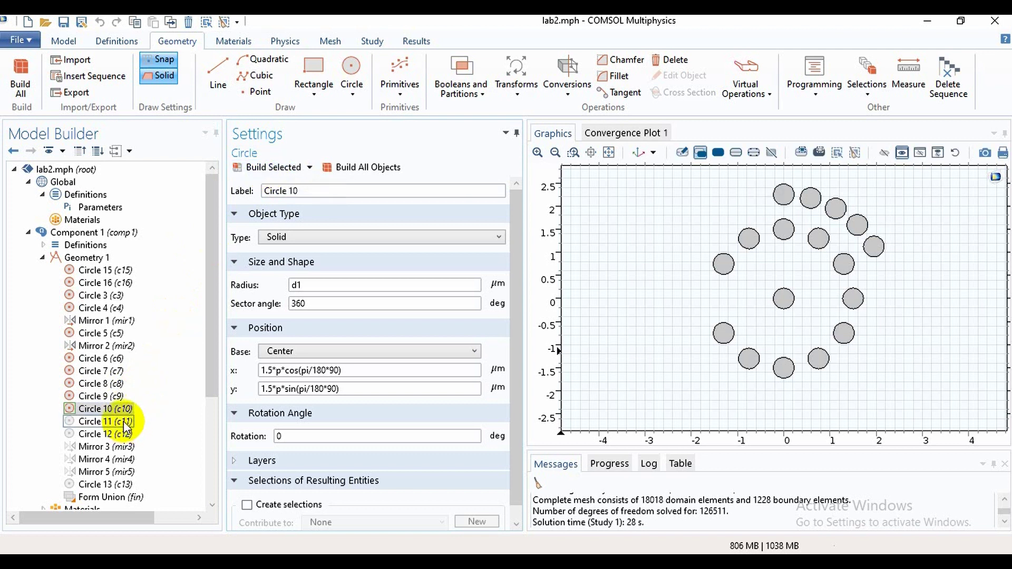
left_click(124, 425)
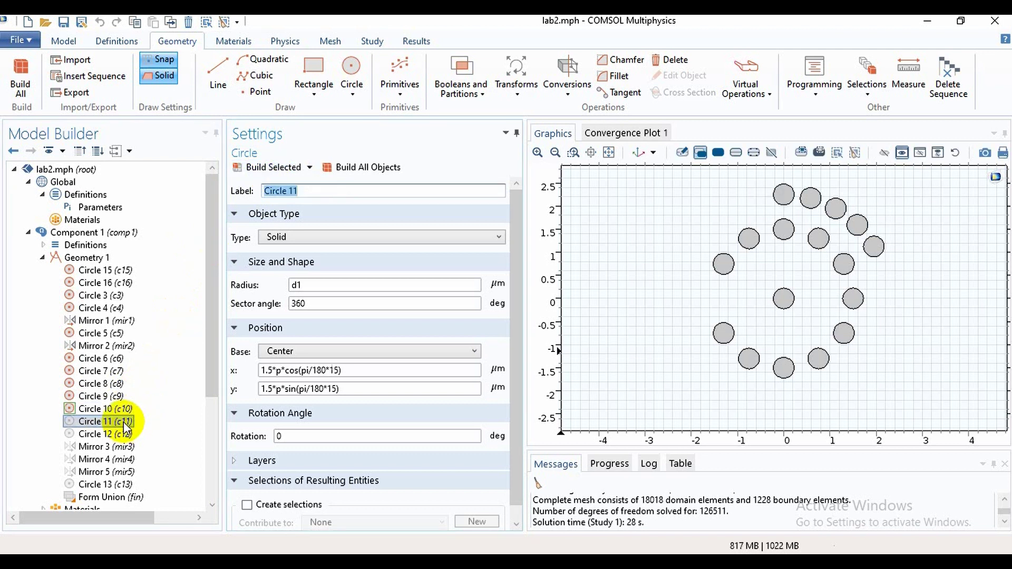
left_click(268, 169)
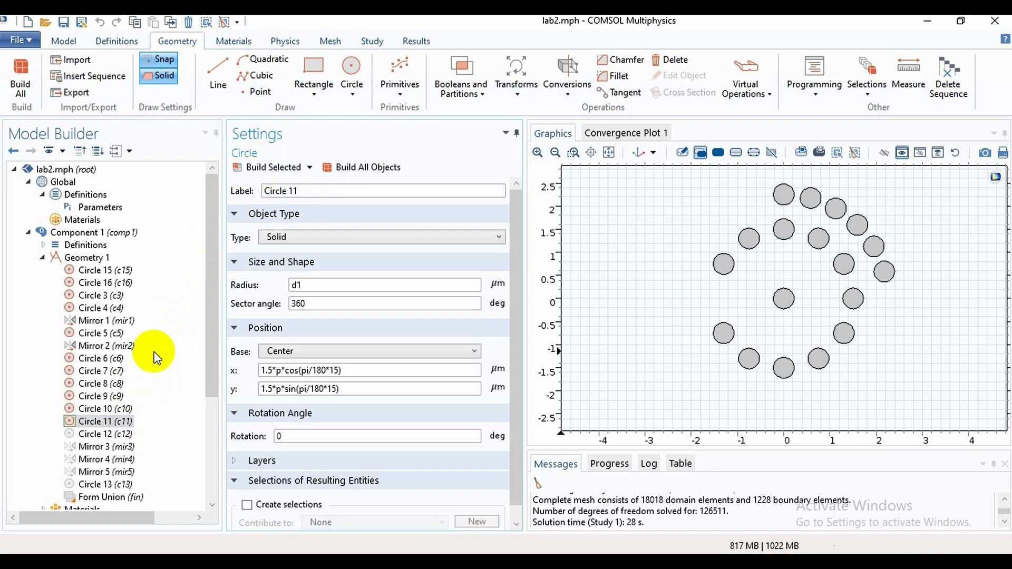
left_click(127, 436)
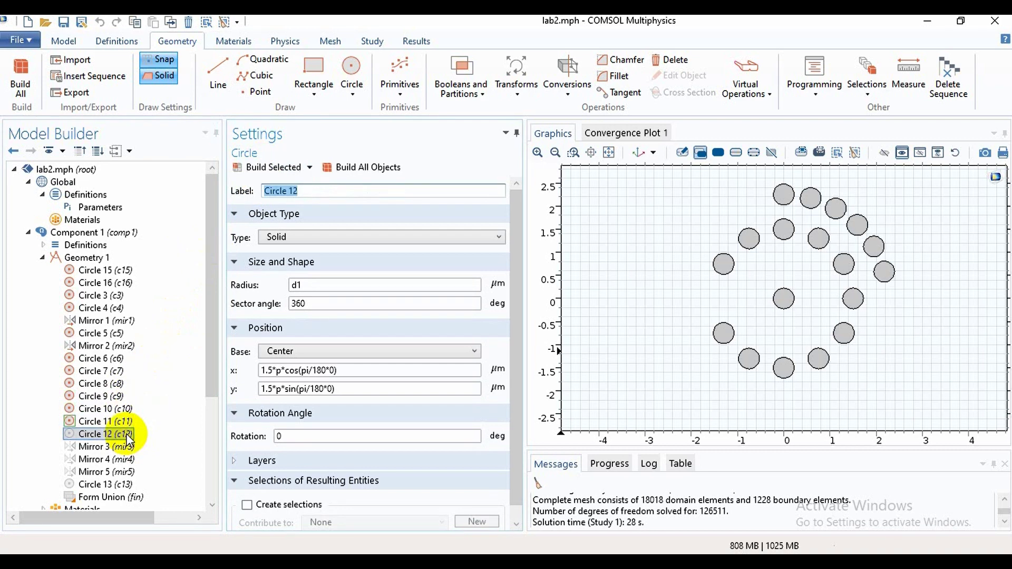
triple_click(285, 194)
left_click(266, 167)
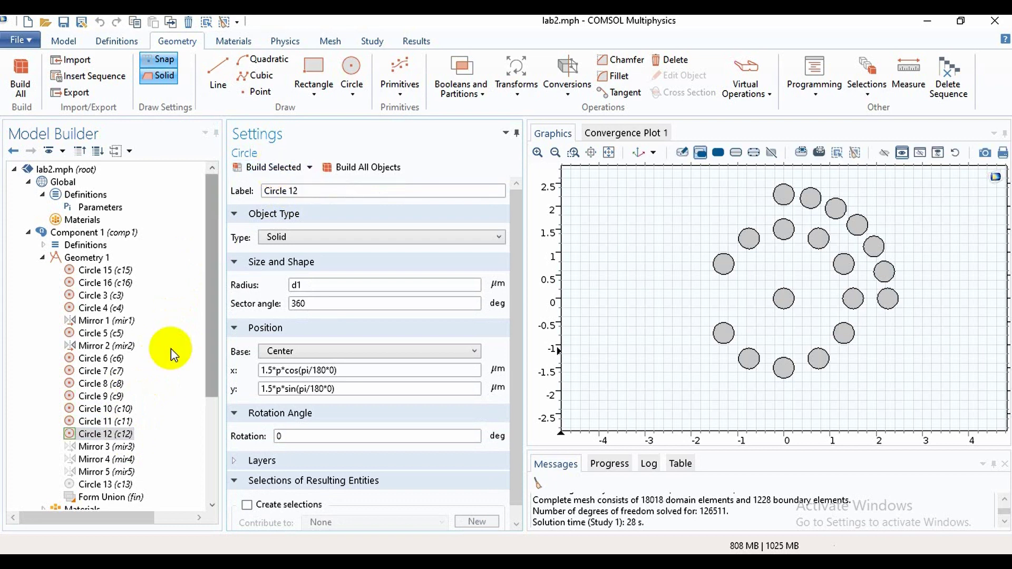
Build Mirror 3, Mirror 4 and Mirror 5 in sequence to complete the outer ring of holes.
left_click(126, 448)
left_click(264, 167)
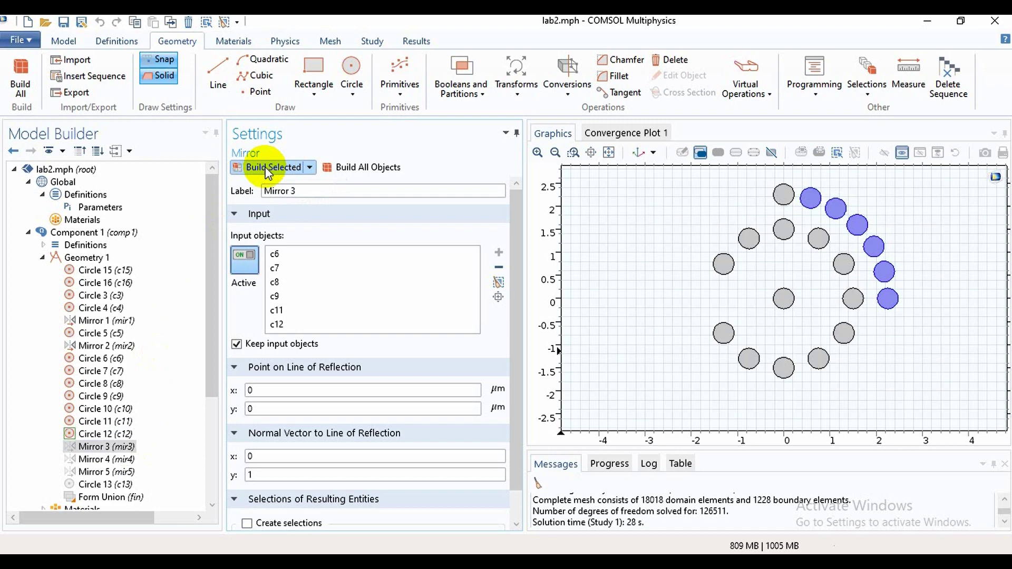
left_click(131, 463)
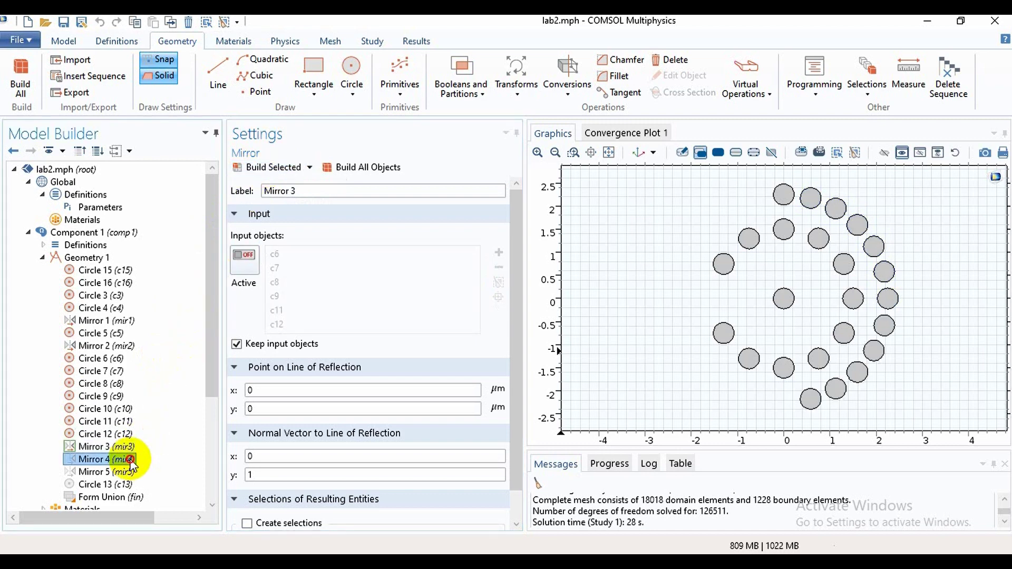
left_click(261, 169)
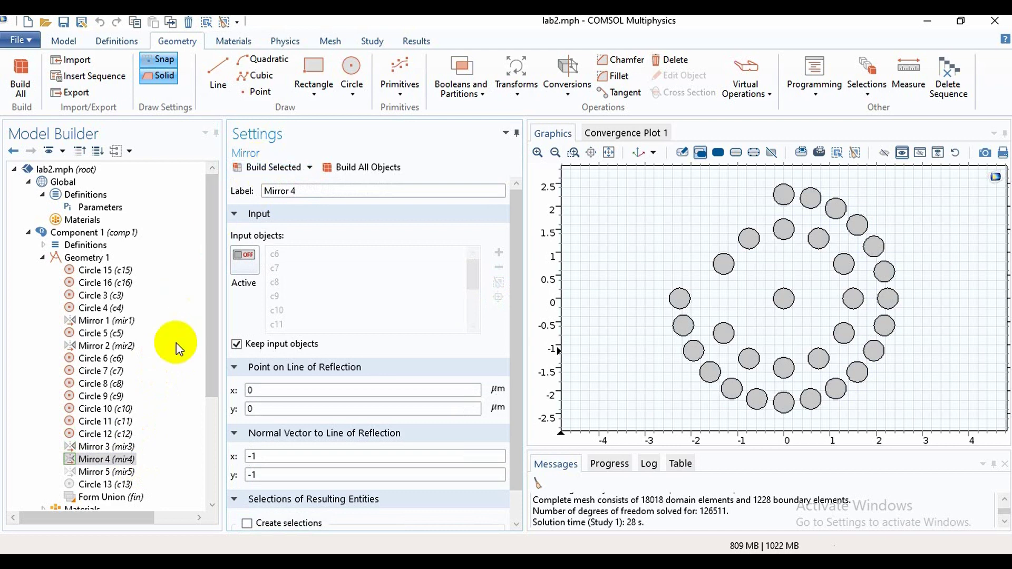
left_click(213, 505)
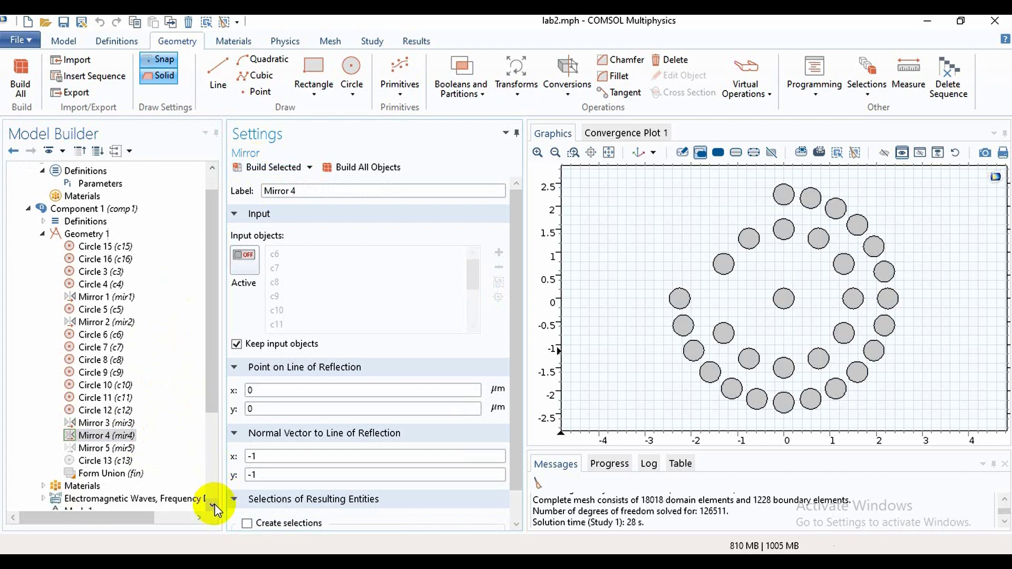
left_click(131, 450)
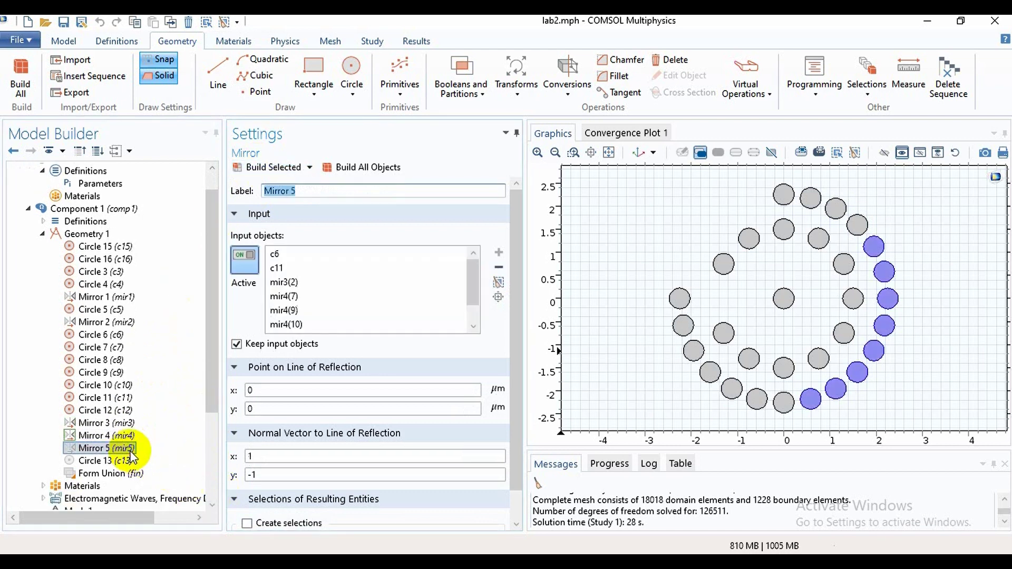
left_click(278, 168)
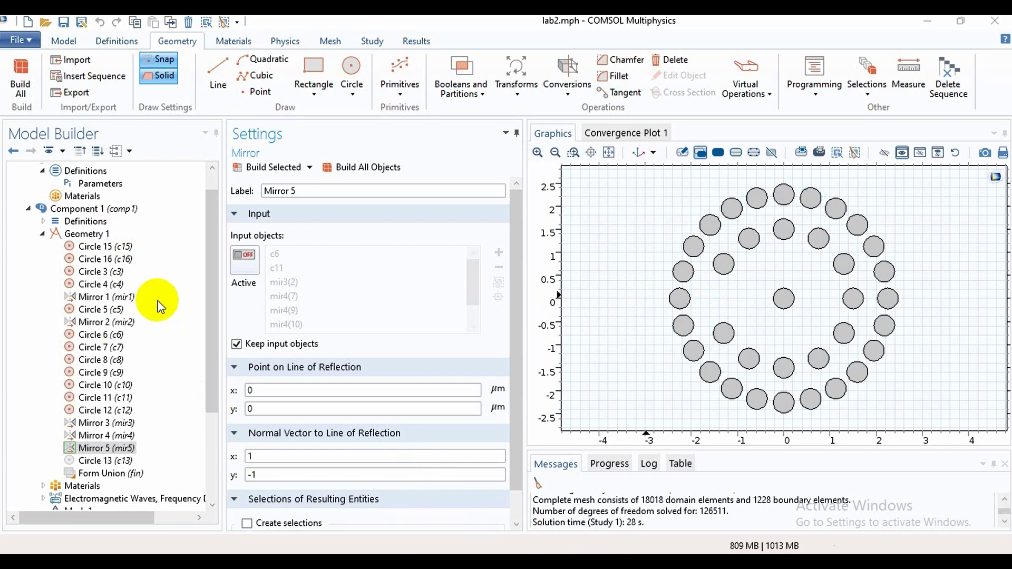
Add a Mirror transform to Geometry 1 for circle c16, keeping the input object, and build it.
right_click(105, 238)
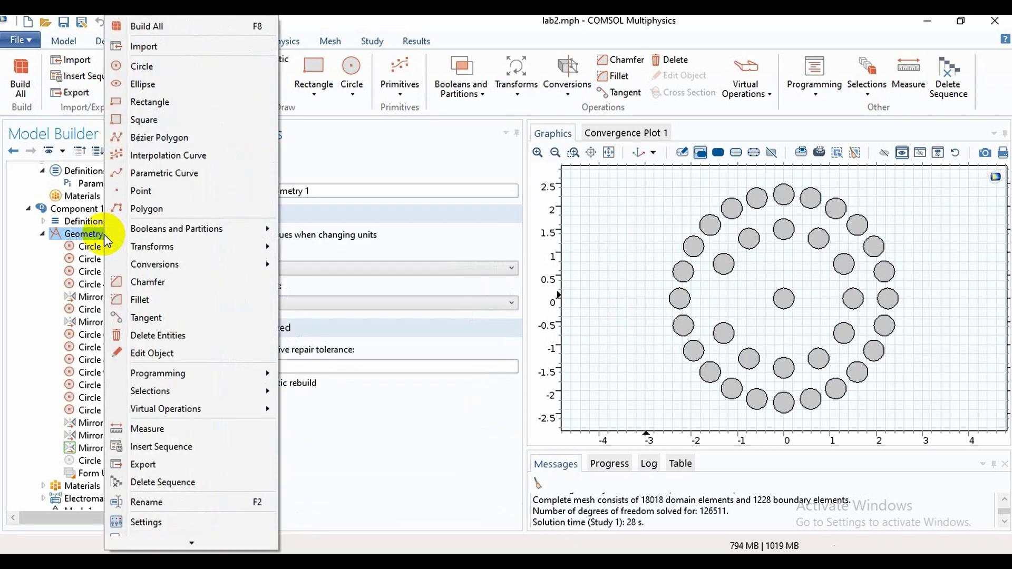
mouse_move(190, 249)
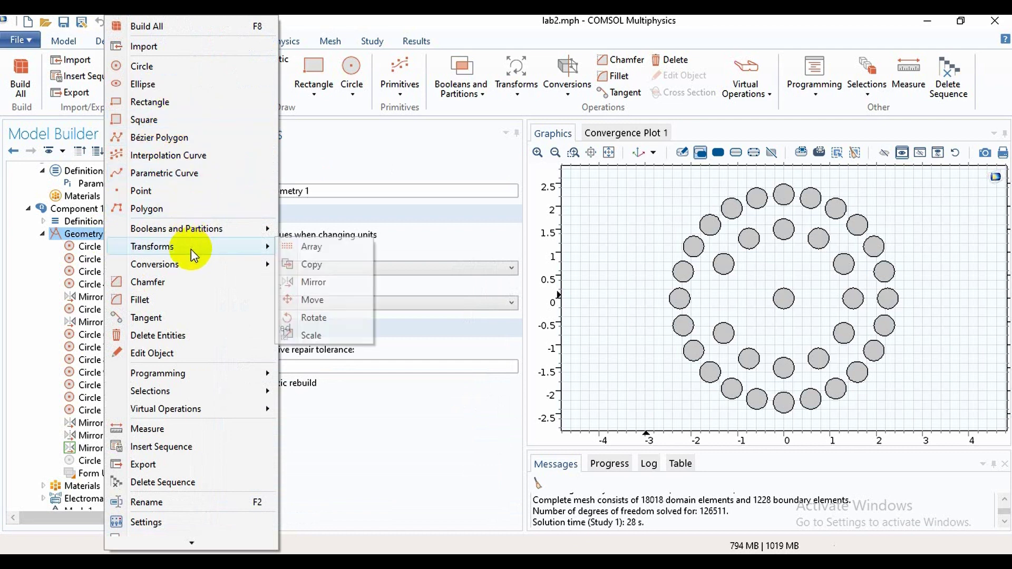
left_click(316, 282)
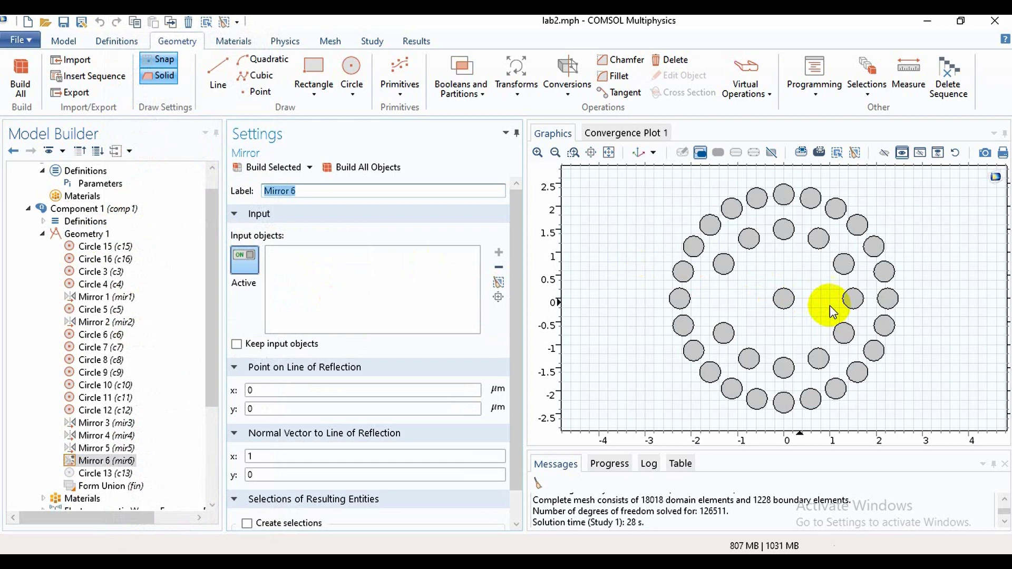
left_click(858, 304)
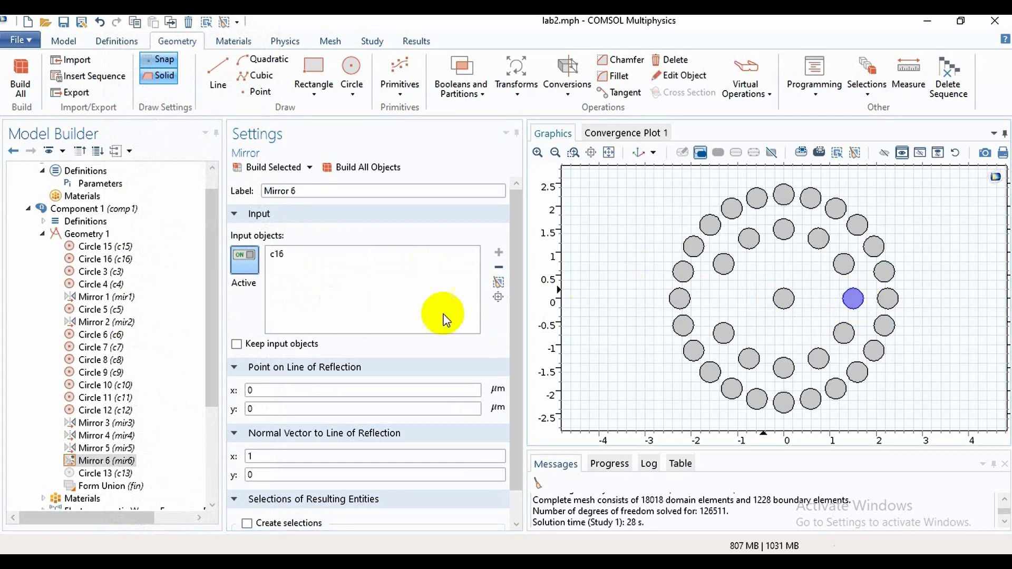
left_click(237, 345)
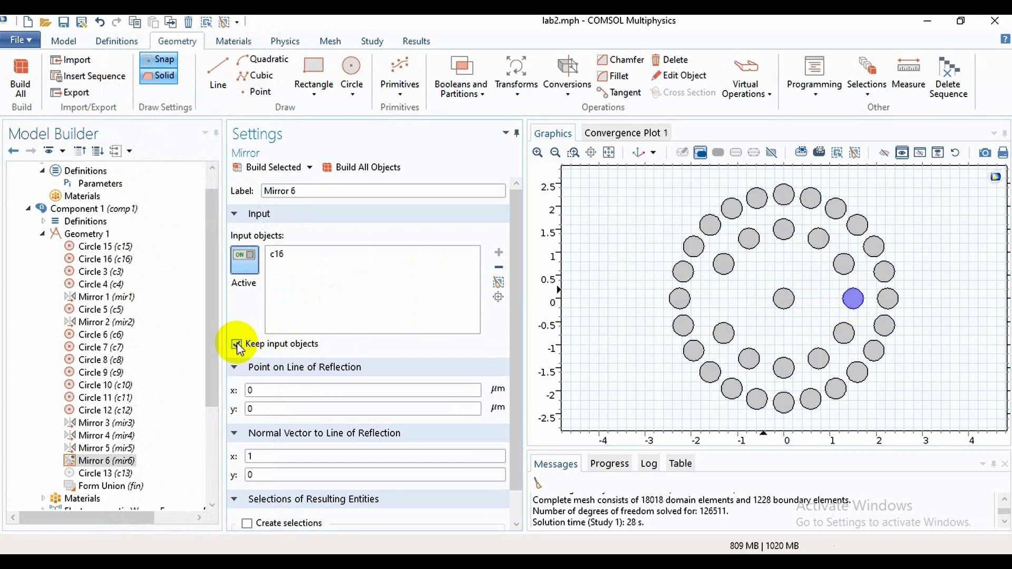
left_click(274, 167)
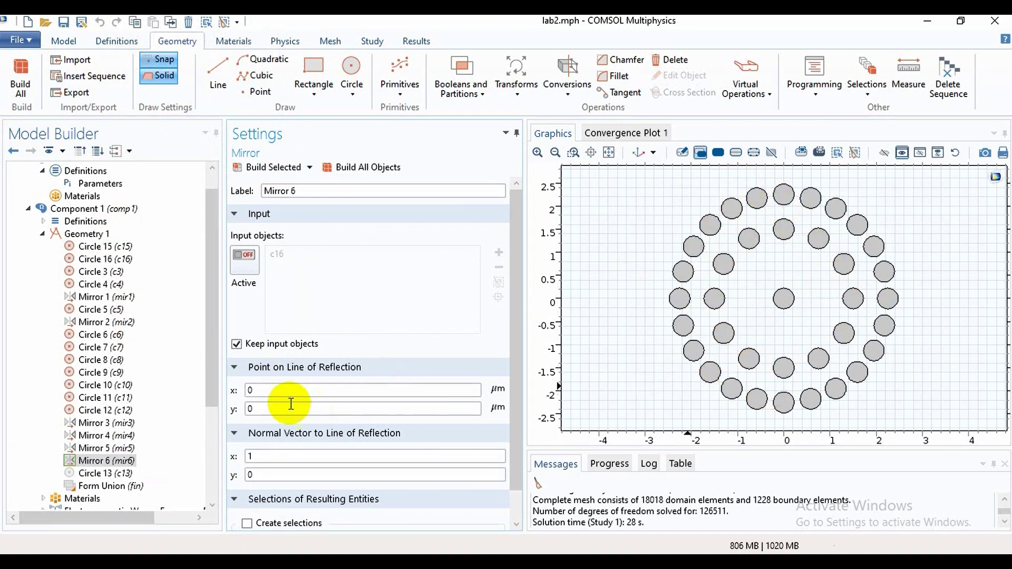
Build Circle 13 with radius 1.75*p as the outer boundary around the hole rings.
left_click(106, 473)
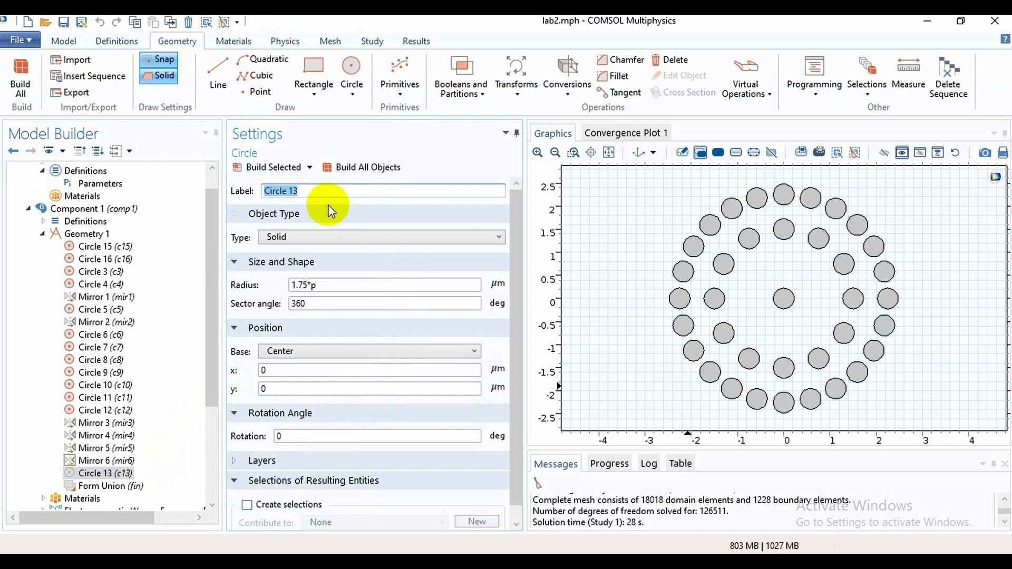
left_click(284, 168)
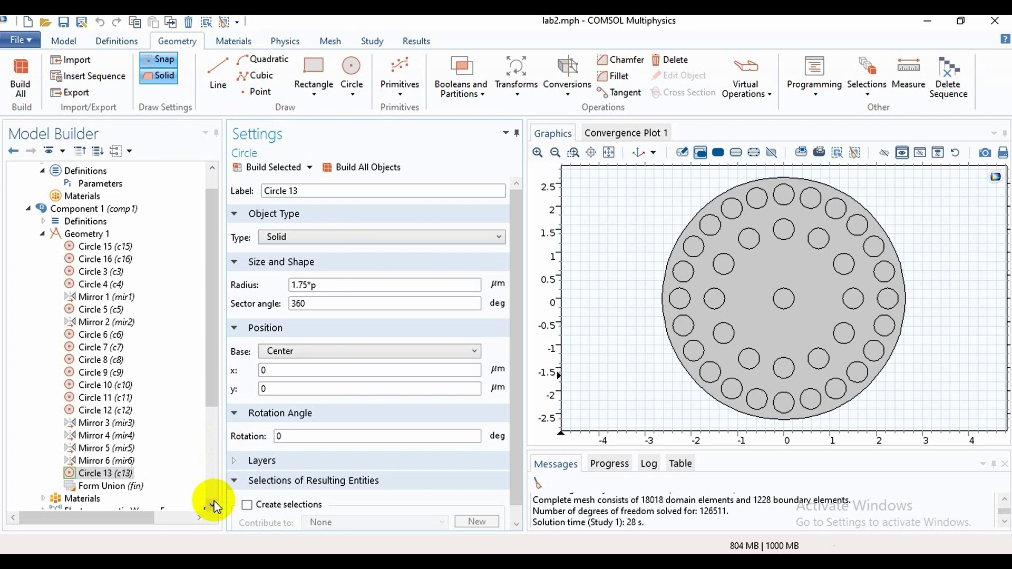
Open the Materials node of Component 1 to review which domains each material is assigned to.
scroll(214, 505, "down", 4)
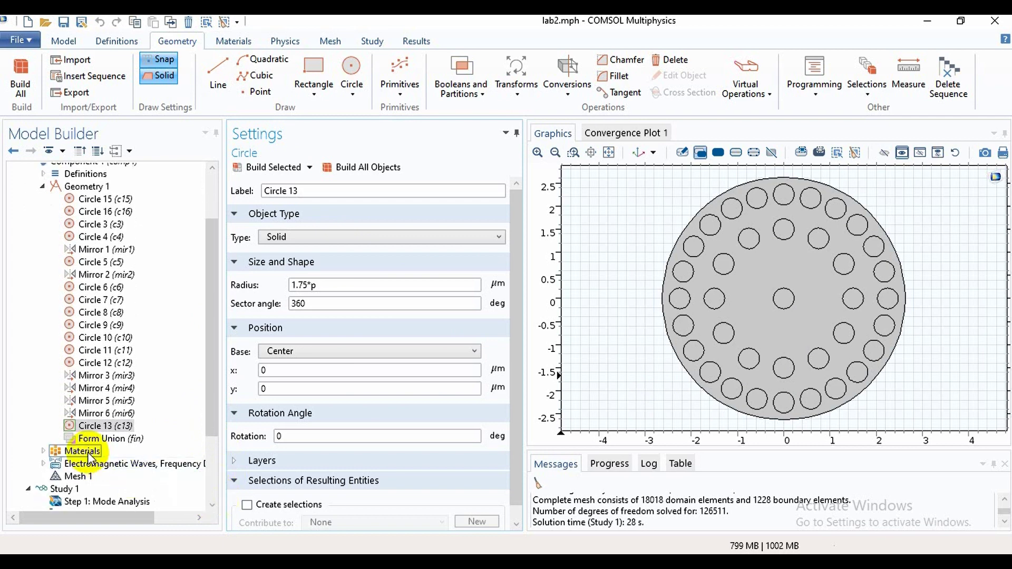
double_click(88, 456)
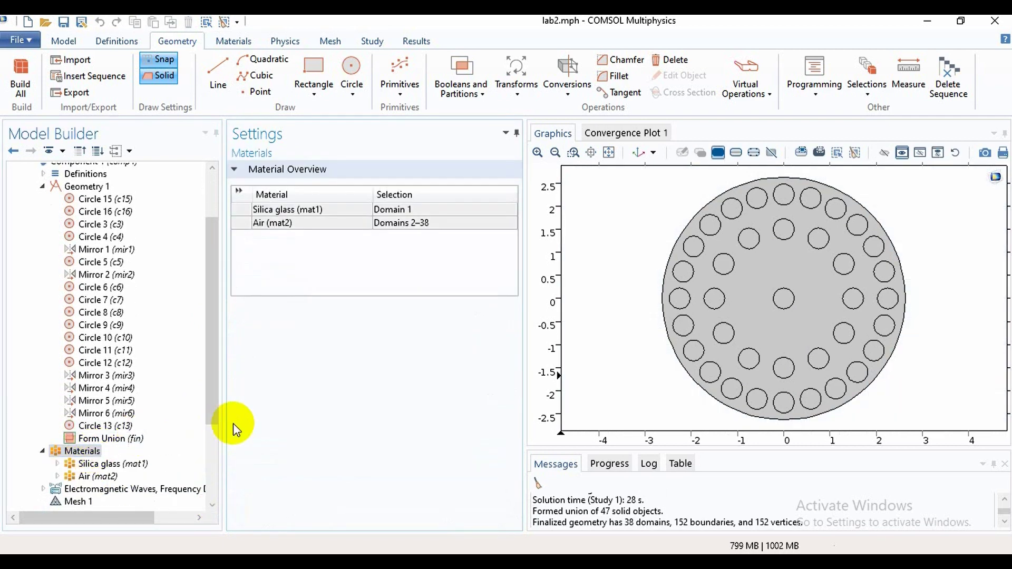
scroll(213, 501, "down", 5)
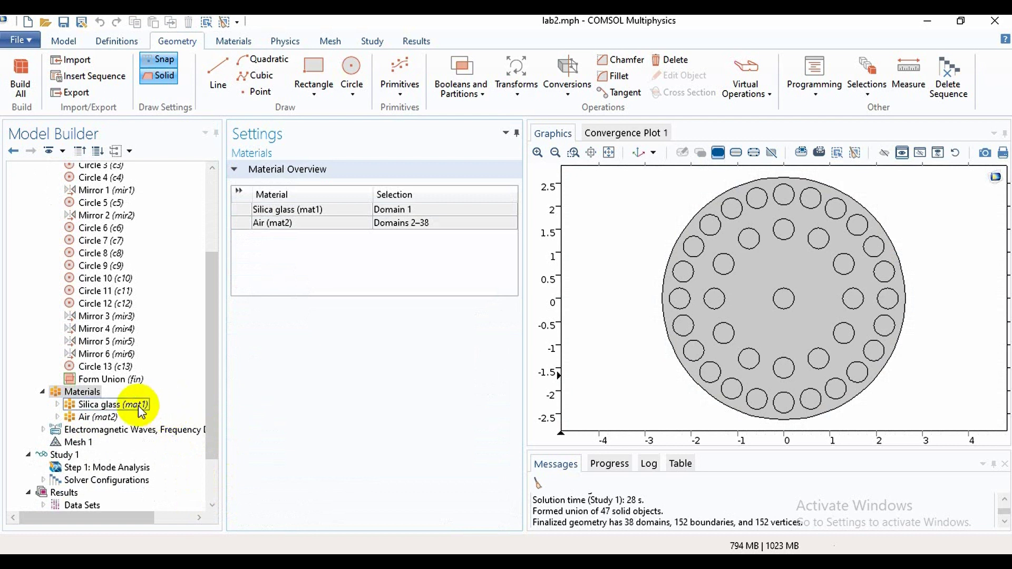
Open the Add Material library from the Materials node, expand the Built-In group and search for silica glass.
right_click(93, 394)
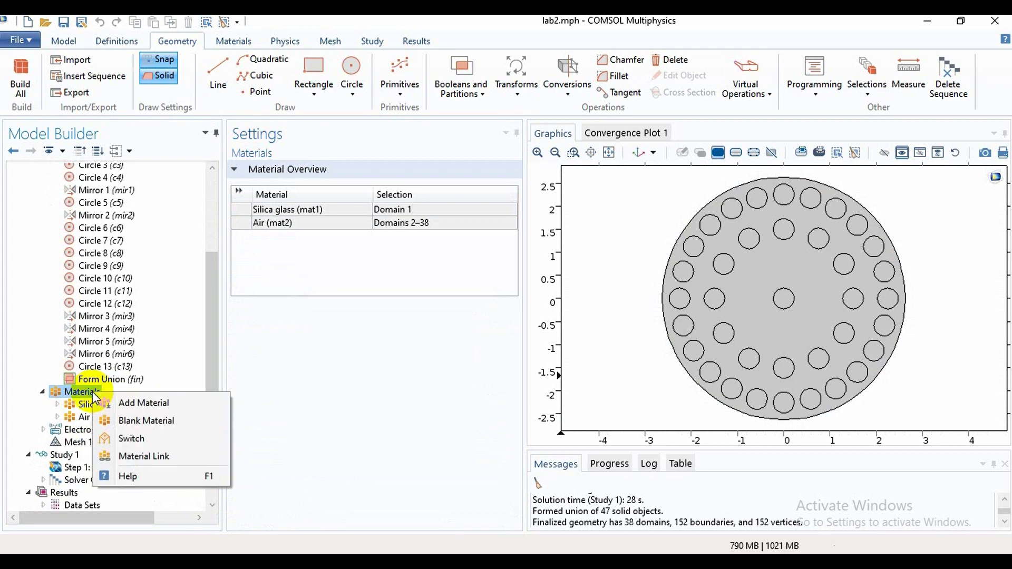
left_click(142, 406)
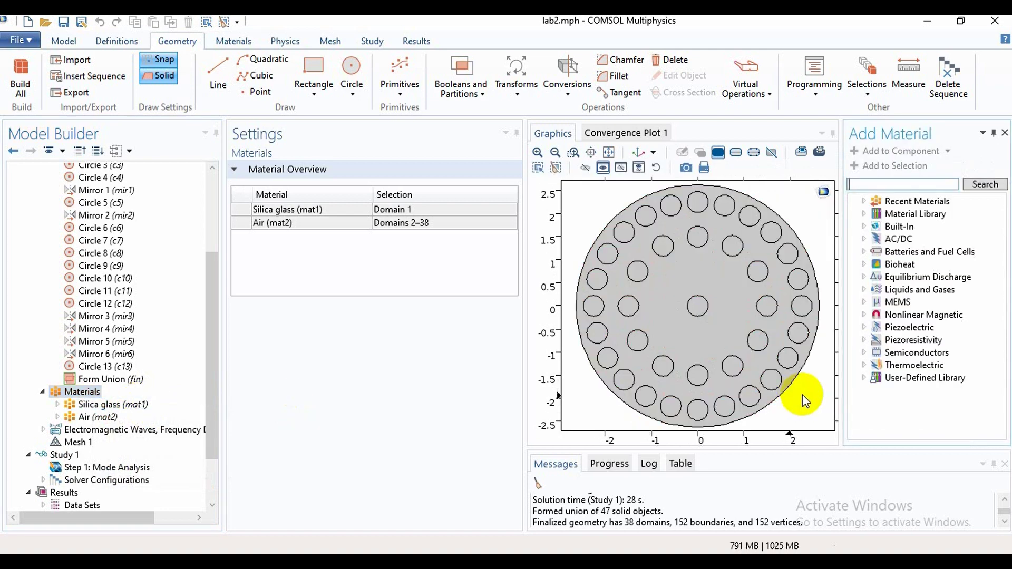
left_click(912, 233)
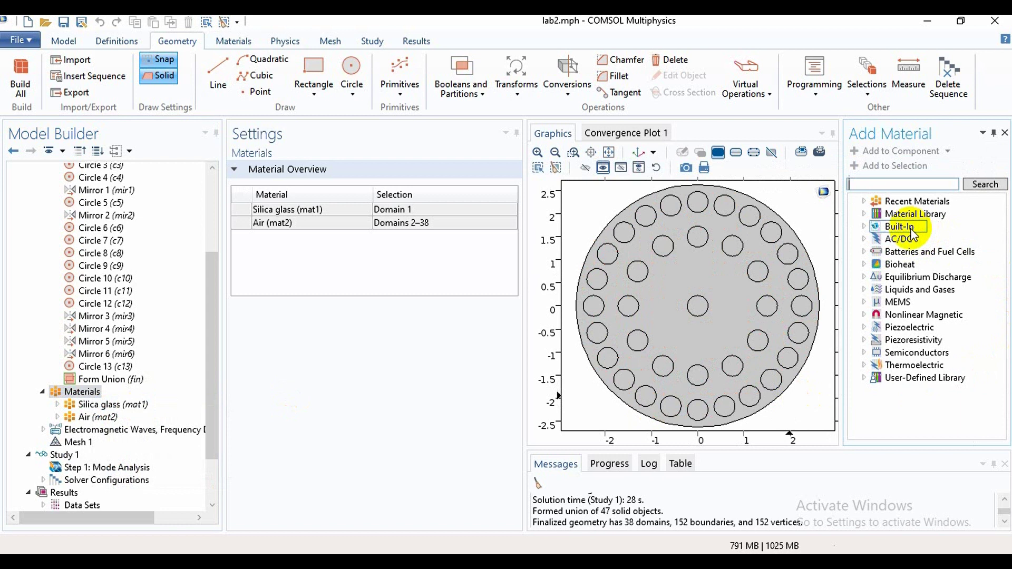
double_click(912, 233)
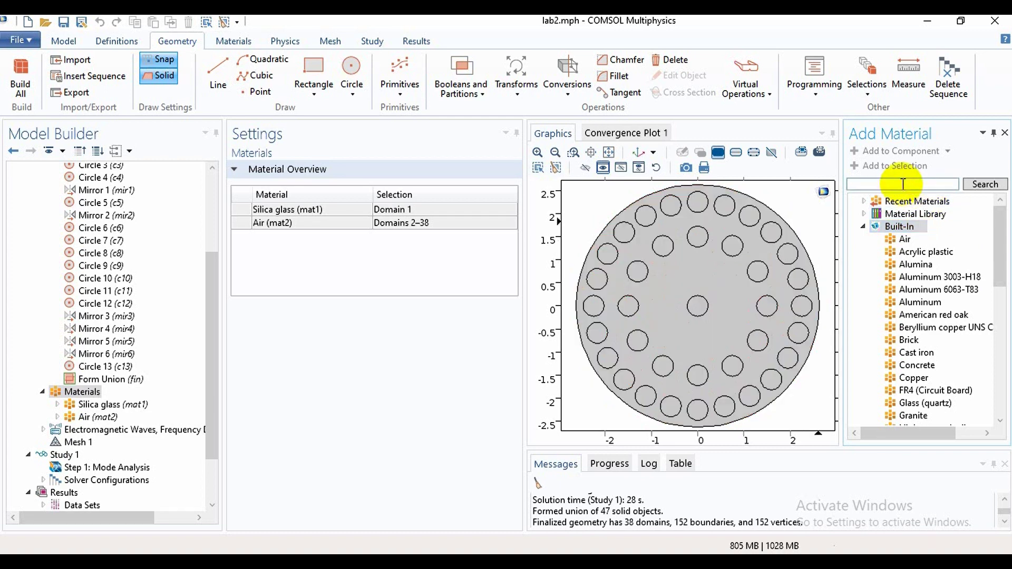
type("silica glass")
left_click(990, 184)
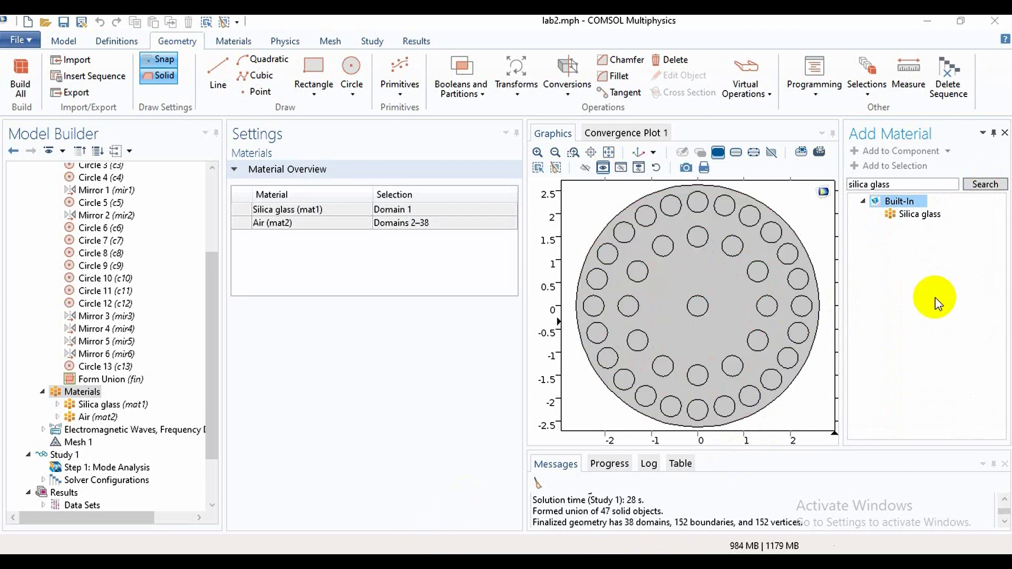
Add the built-in Silica glass to the model's materials and inspect its material contents, including the refractive index.
left_click(921, 217)
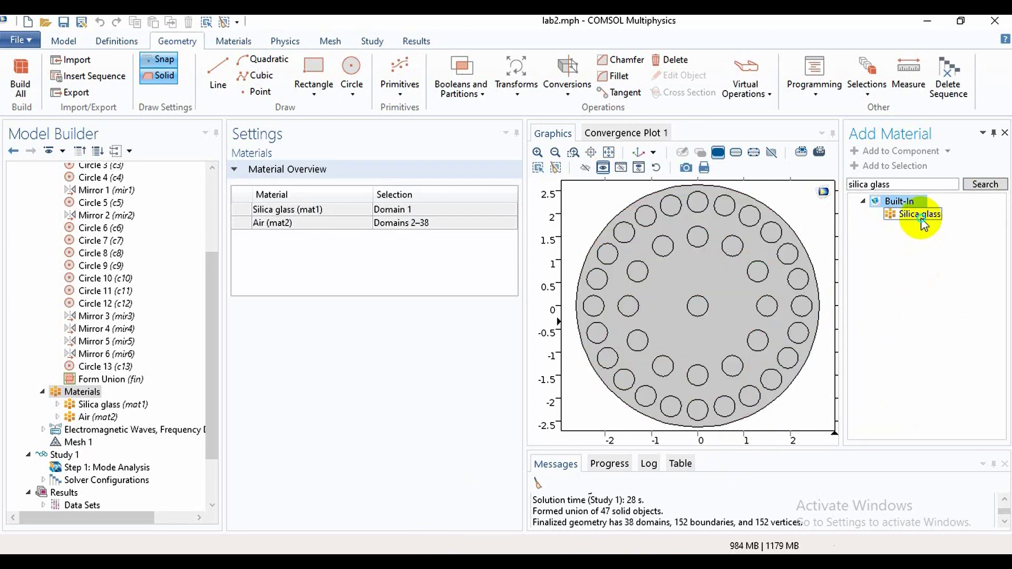
right_click(922, 216)
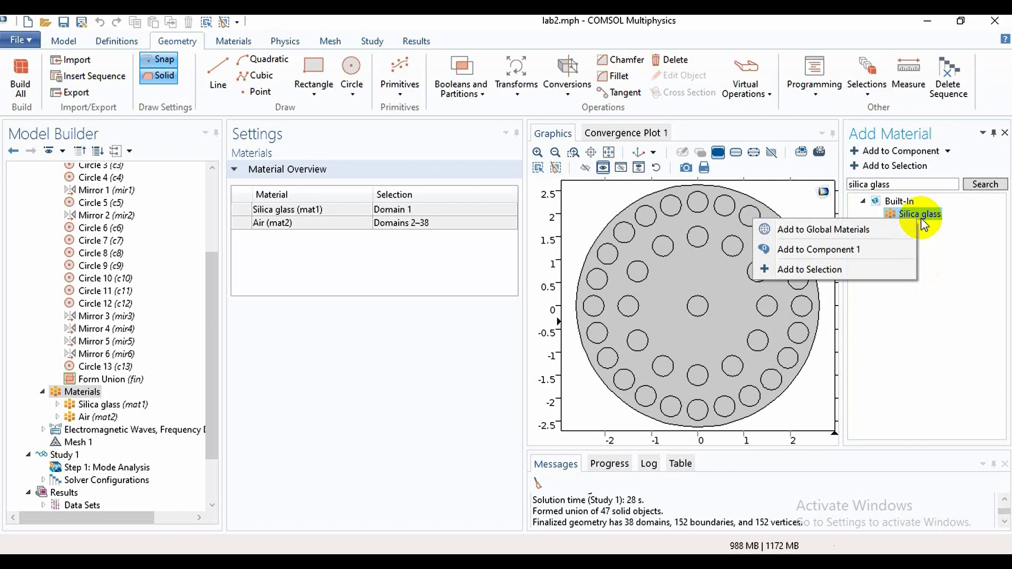
left_click(883, 270)
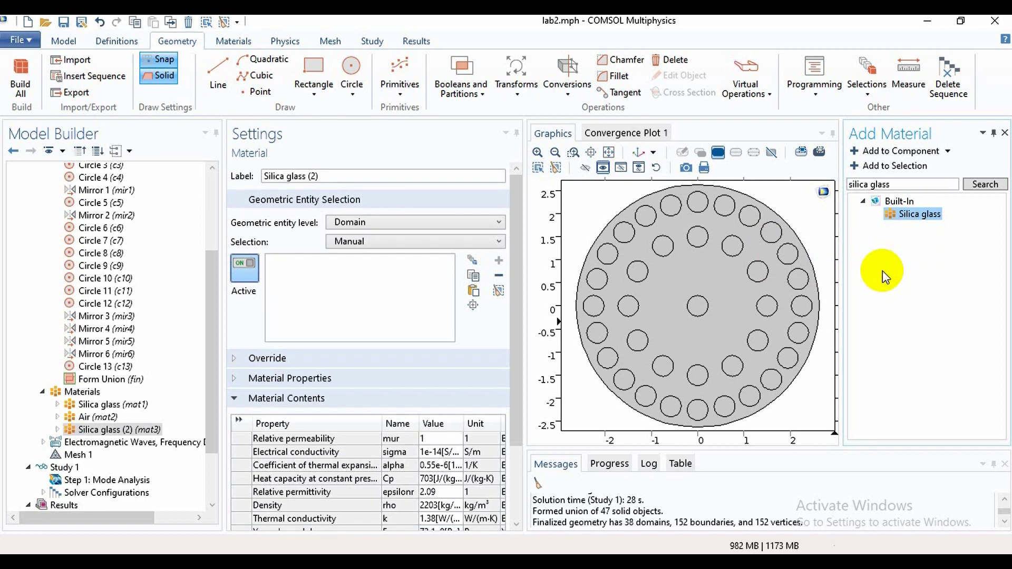
scroll(519, 520, "down", 3)
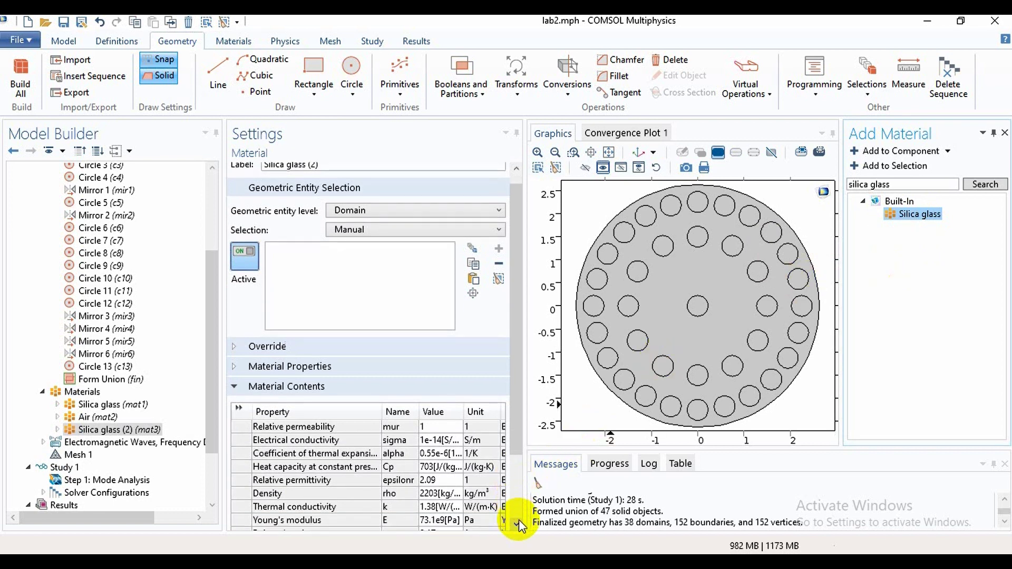
scroll(519, 520, "down", 3)
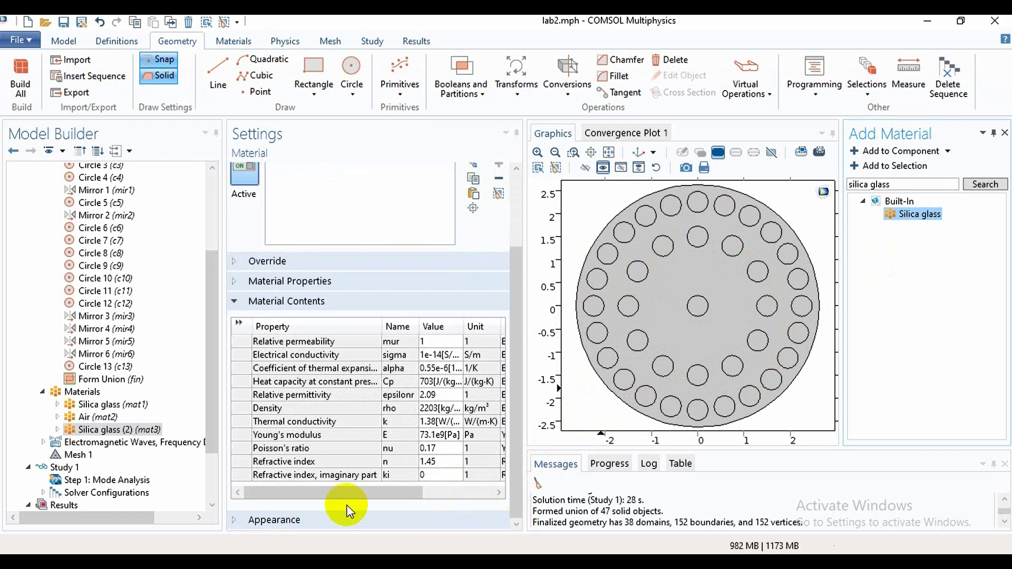
Delete the duplicate material Silica glass (2) from the component's materials.
right_click(156, 431)
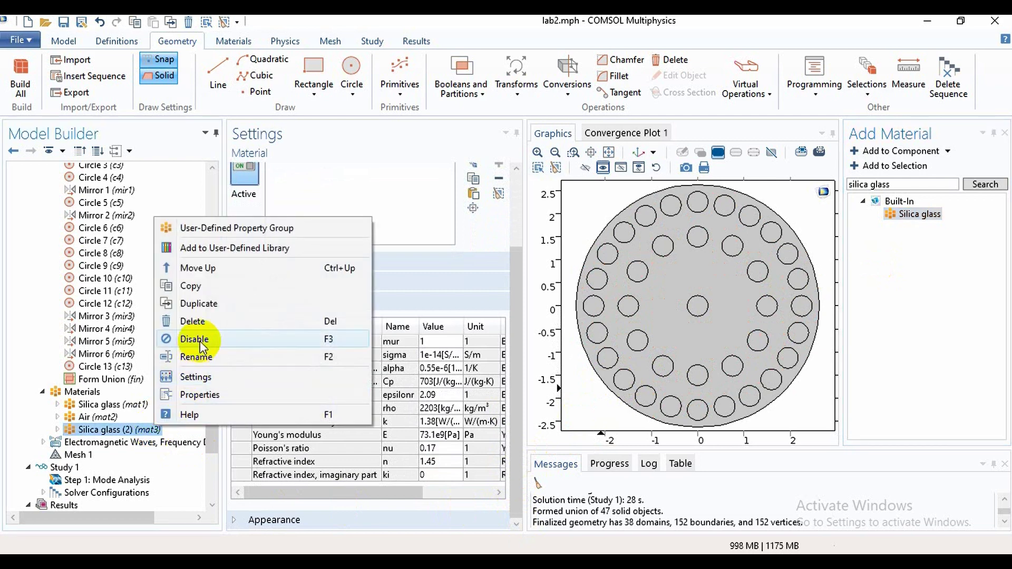
left_click(193, 321)
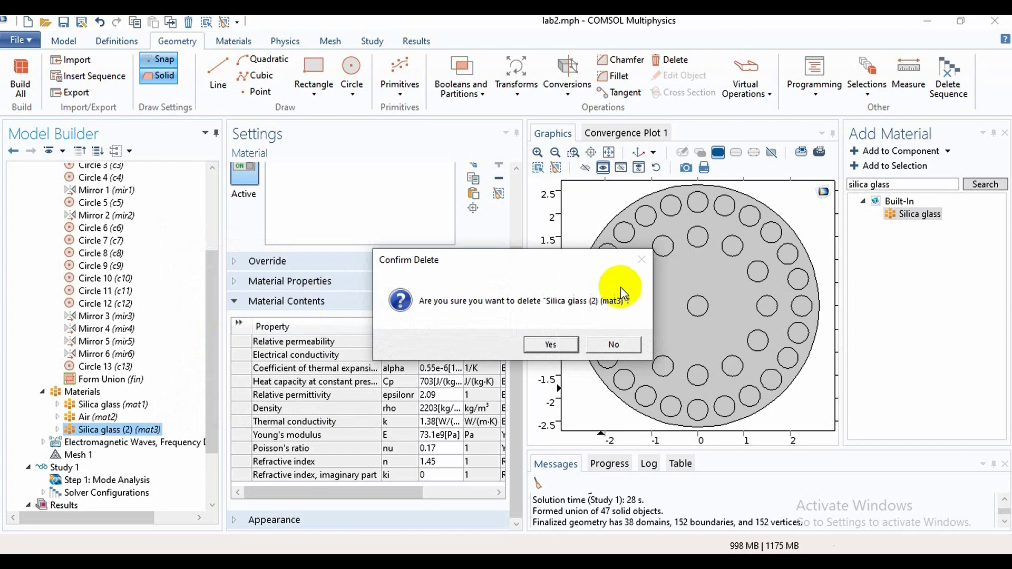
left_click(552, 344)
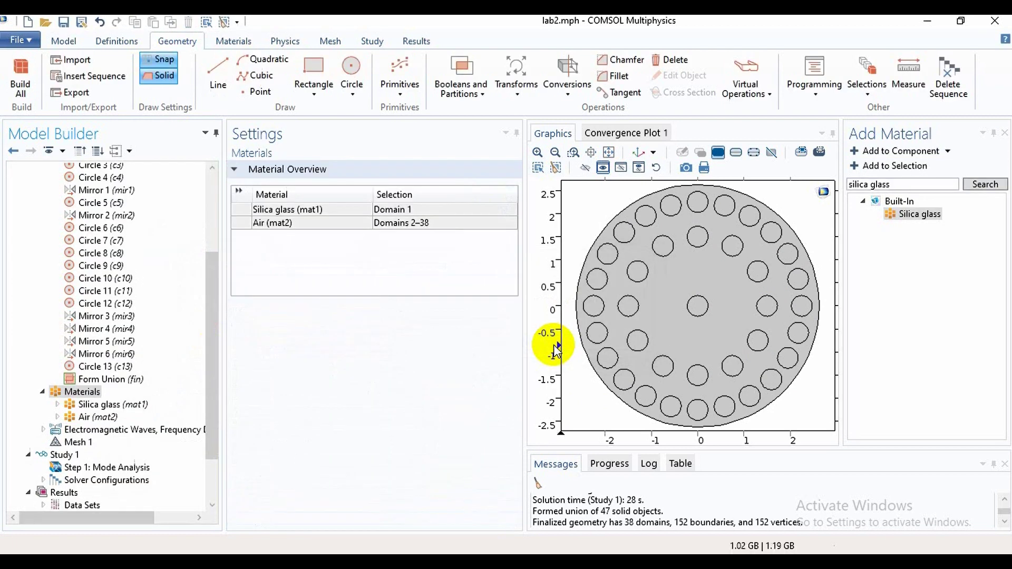
Examine the domain selections of the existing Silica glass and Air materials in turn.
double_click(121, 406)
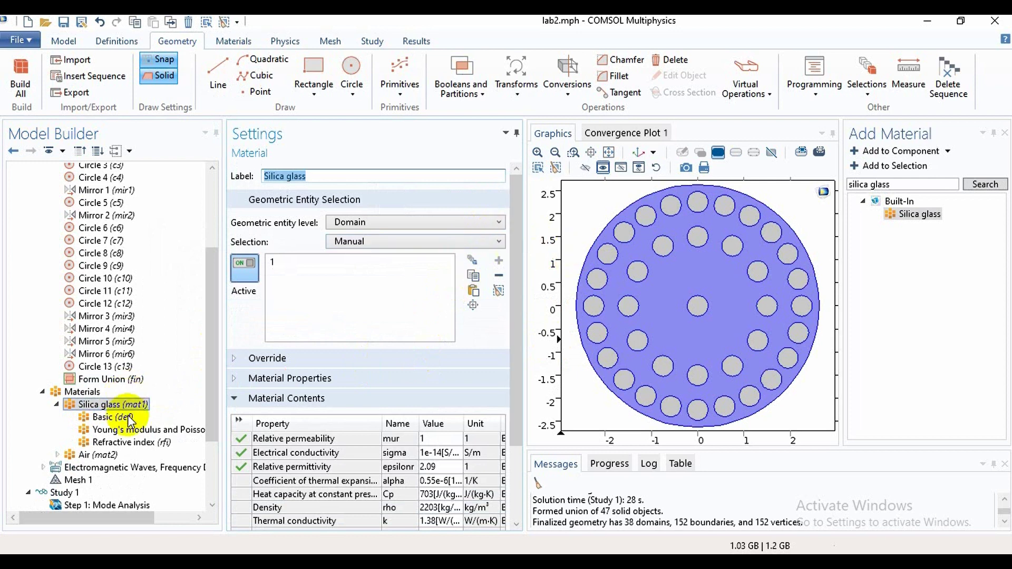
scroll(213, 505, "down", 3)
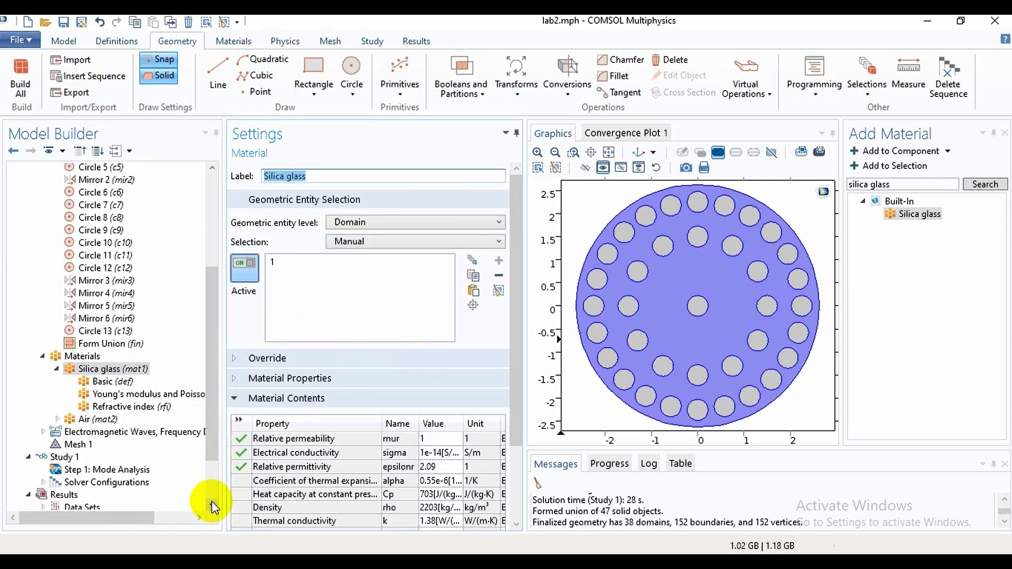
double_click(106, 420)
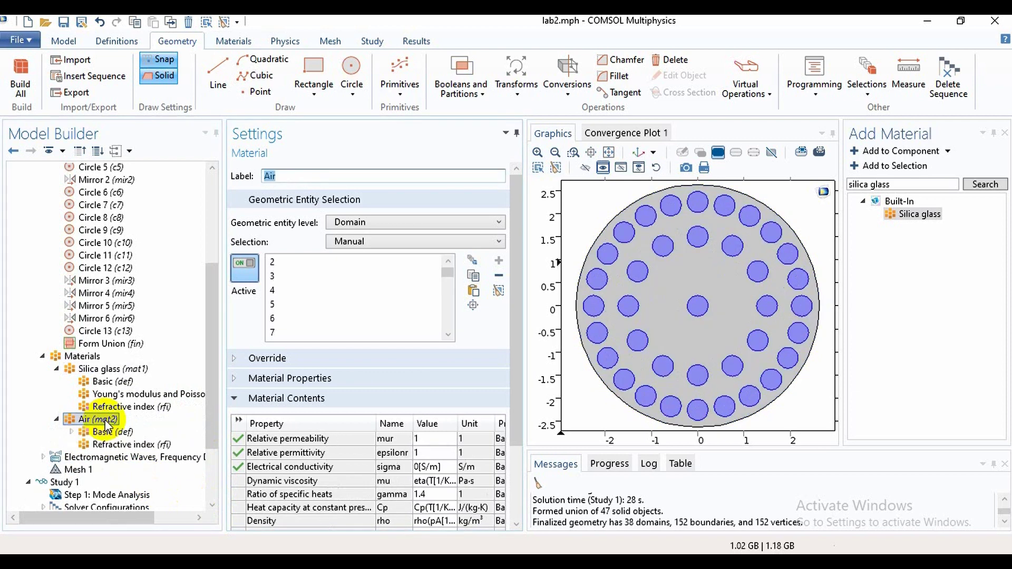
Build Mesh 1 as a physics-controlled mesh with the Extra fine element size.
scroll(211, 505, "down", 2)
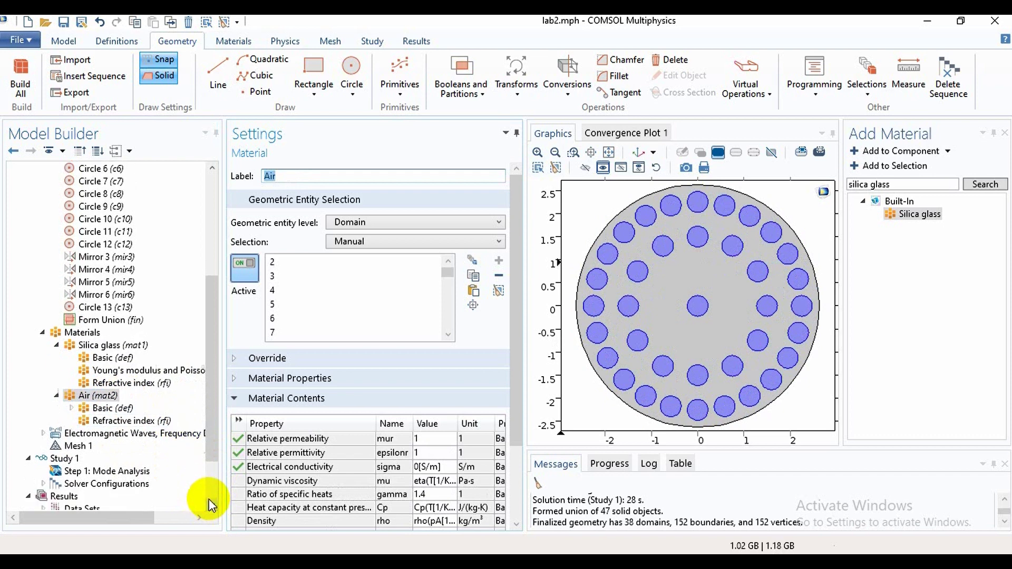
left_click(80, 448)
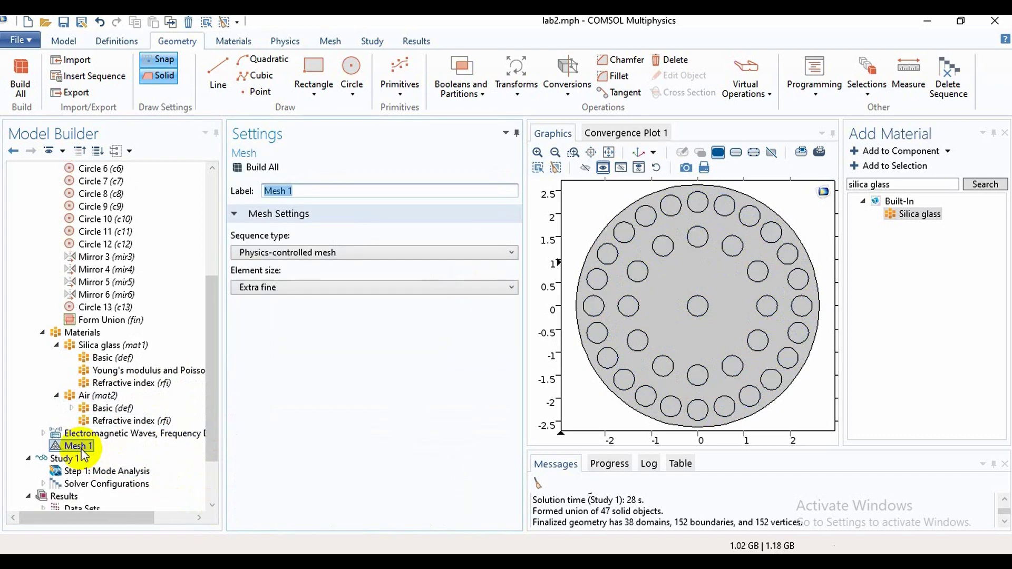
left_click(377, 288)
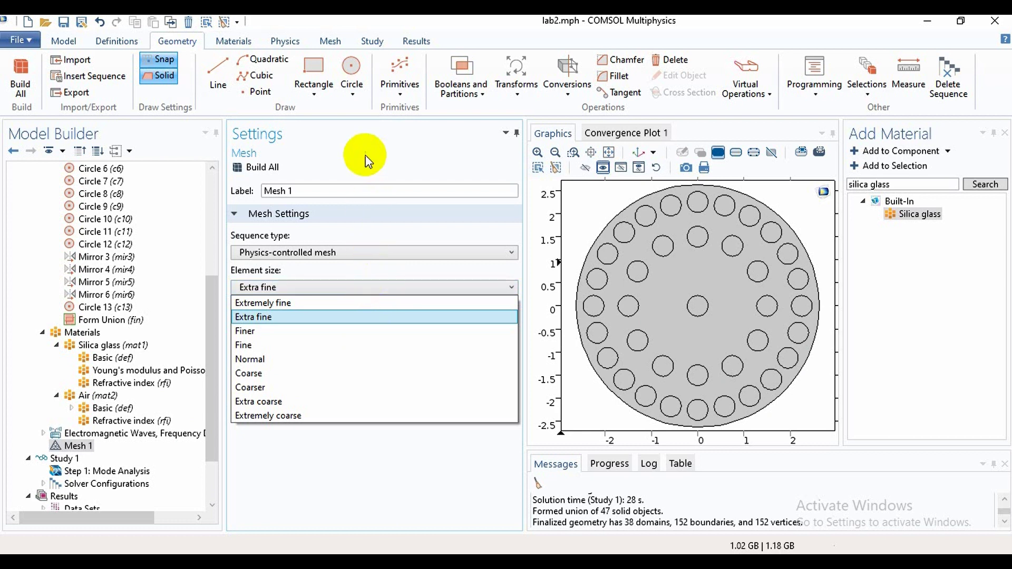
left_click(259, 169)
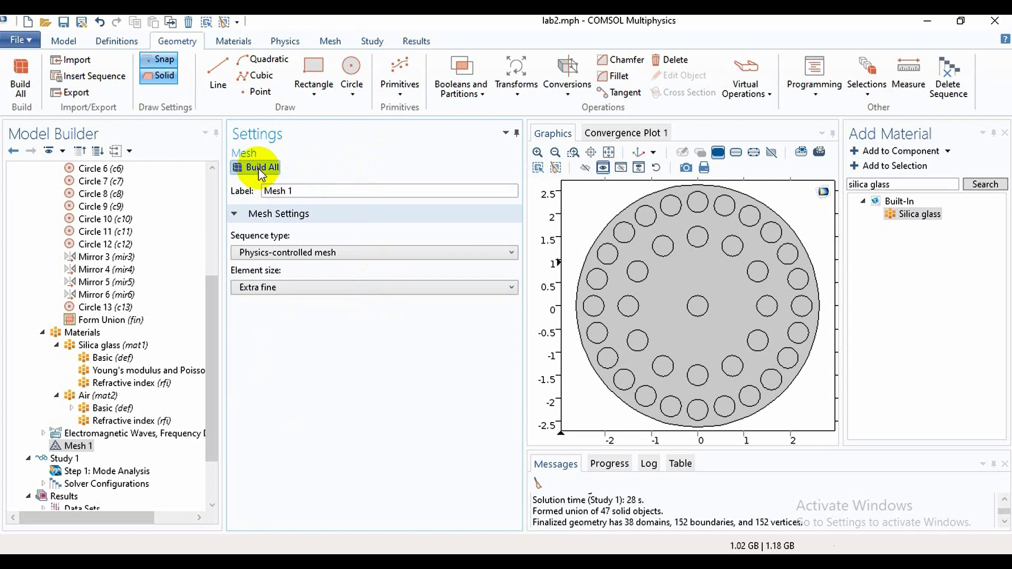
left_click(262, 171)
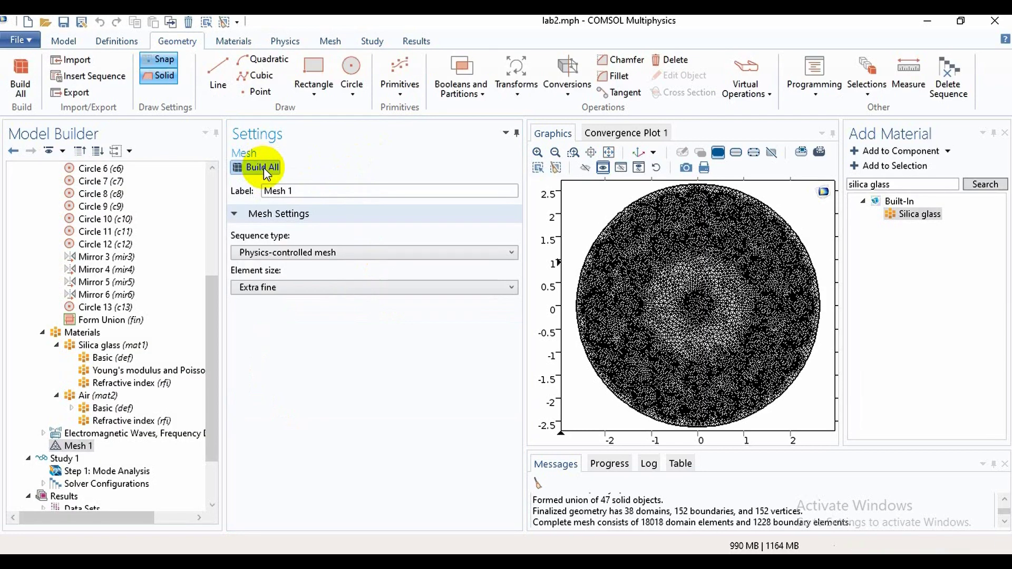
Set the desired number of modes to 10 in the Mode Analysis step, compute the study and close the material library.
left_click(117, 473)
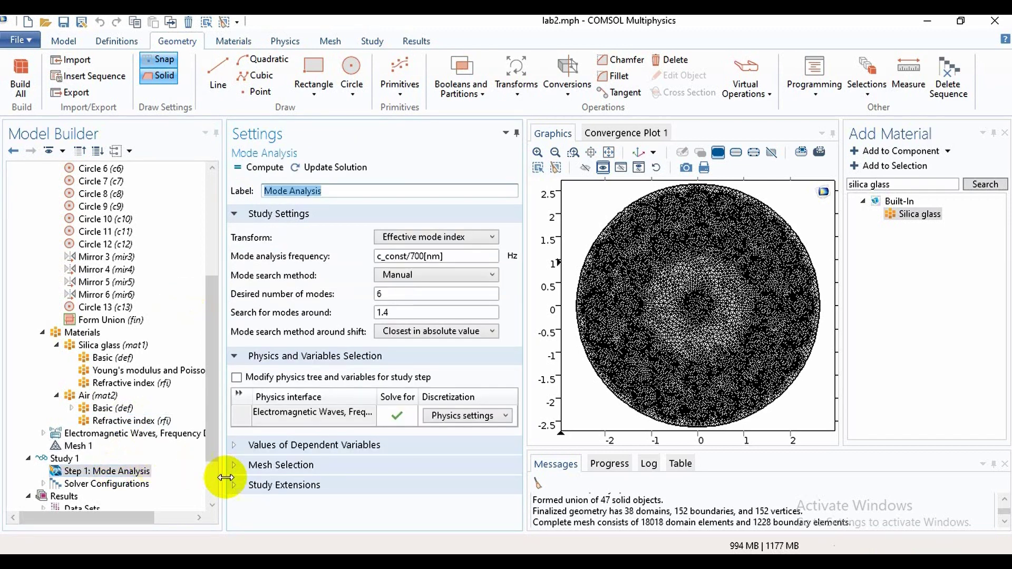
left_click(216, 501)
left_click(216, 501)
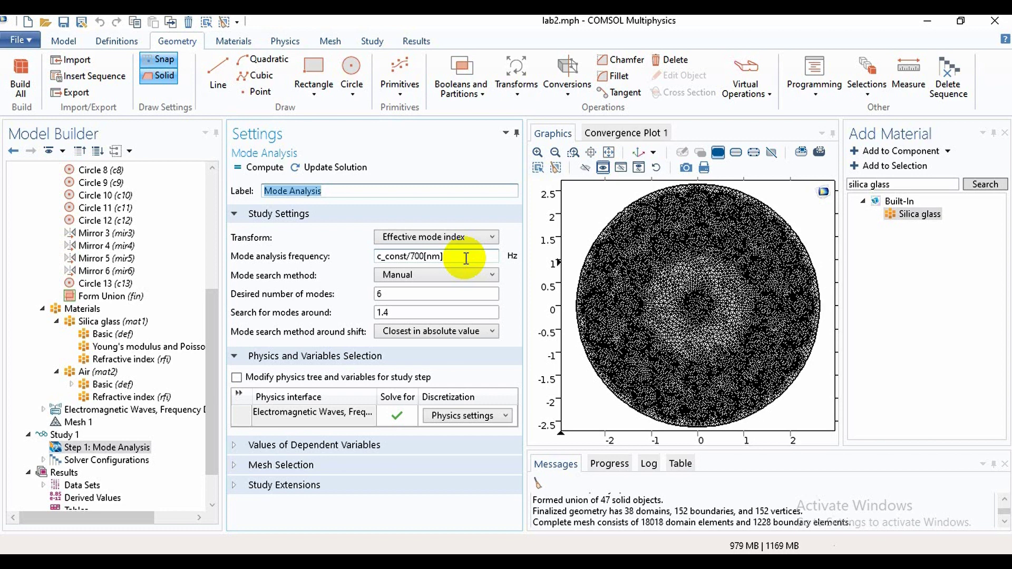
left_click(421, 299)
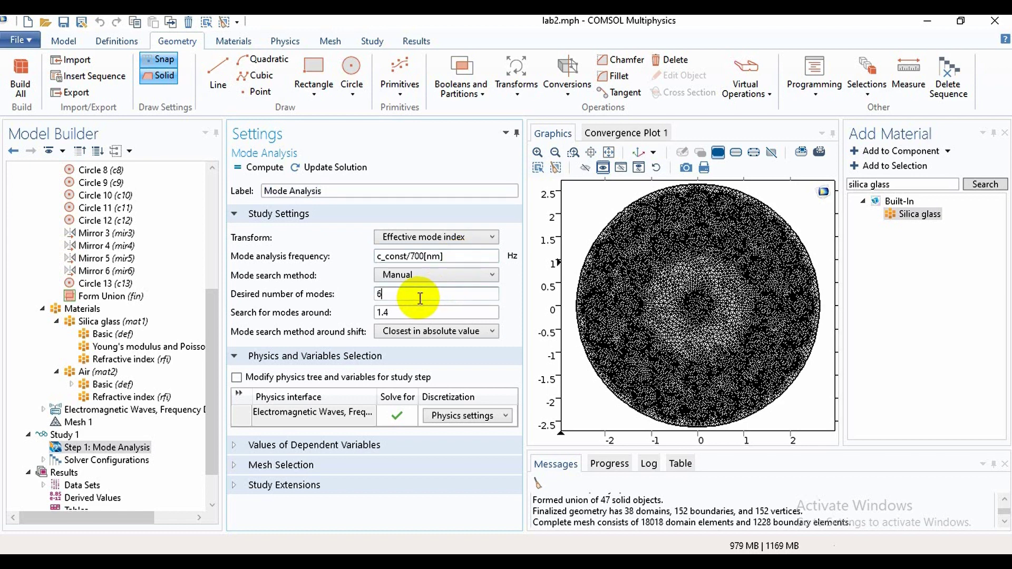
key("BackSpace")
type("10")
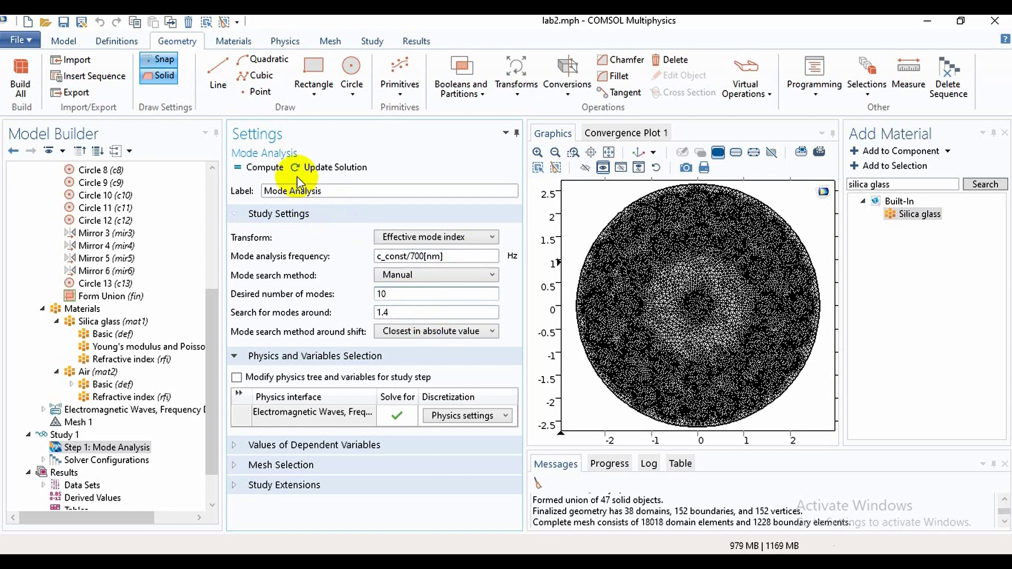
left_click(274, 168)
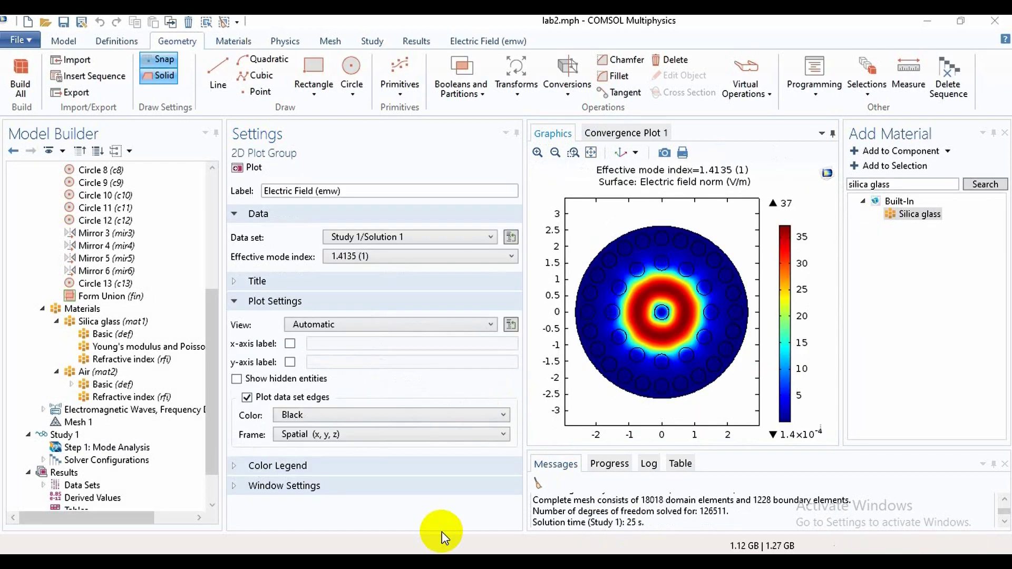
left_click(1005, 133)
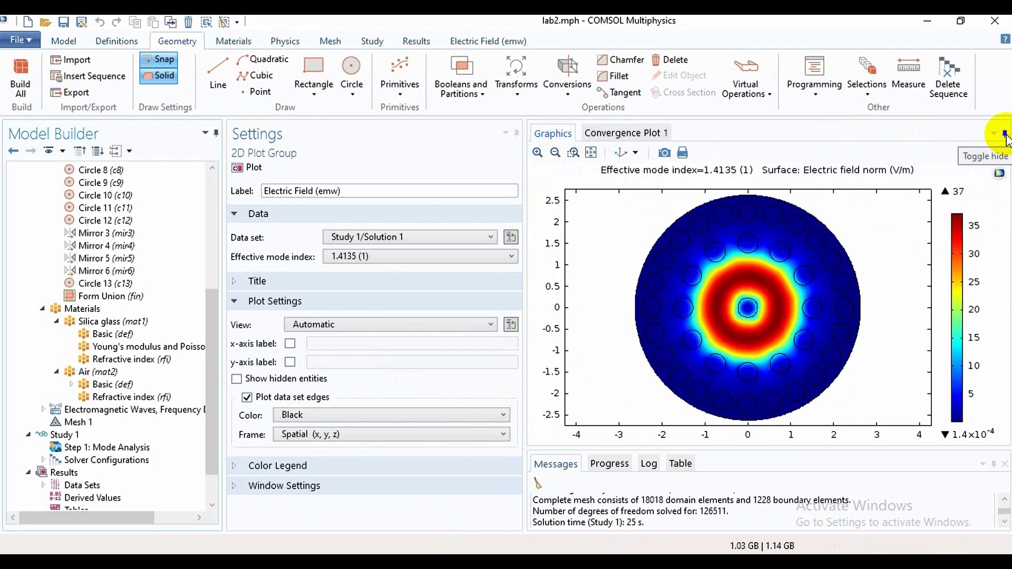